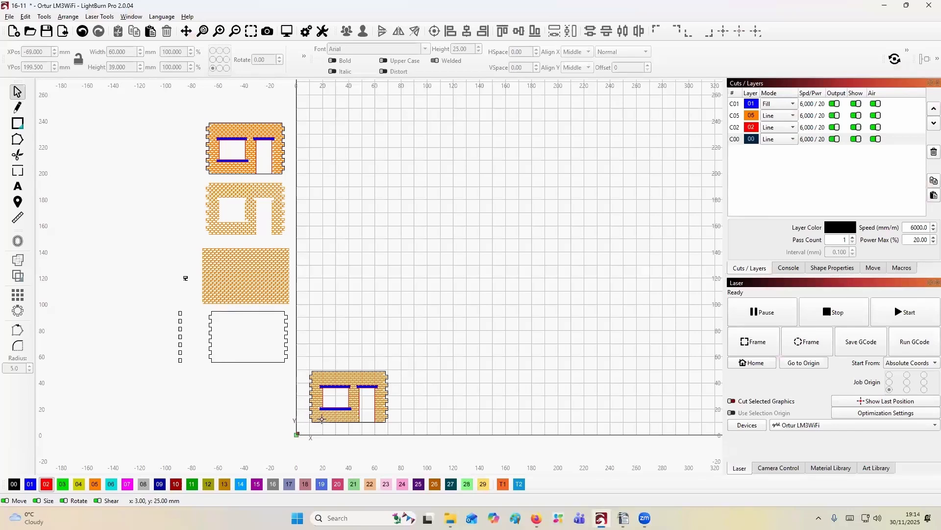
# Step: Hide layers C01, C05 and C02 to isolate the black outline of the wall panel
pyautogui.scroll(5, 322, 419)
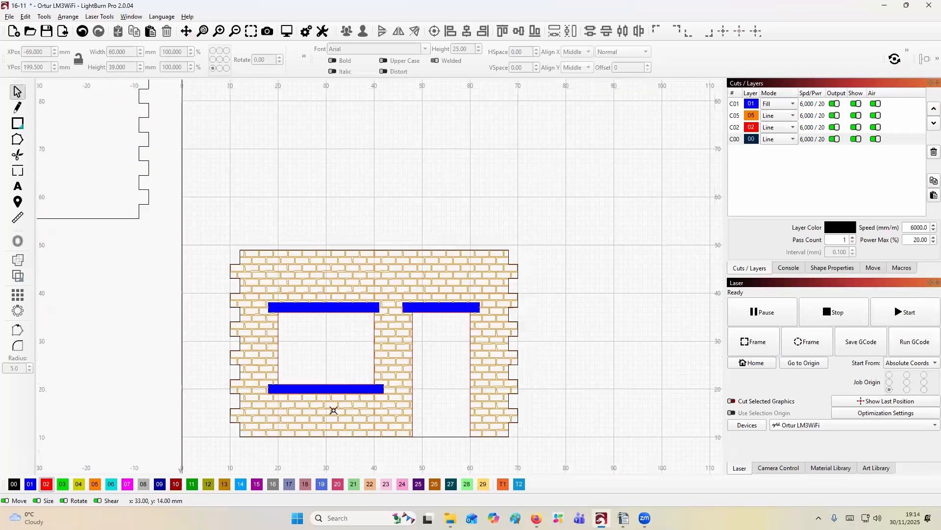
pyautogui.scroll(3, 334, 409)
pyautogui.scroll(-1, 338, 387)
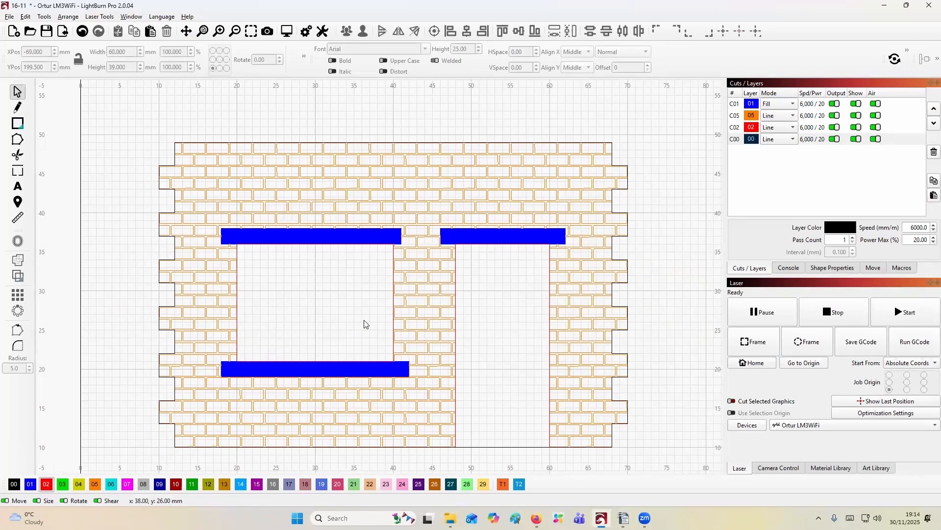
pyautogui.scroll(-3, 362, 323)
pyautogui.scroll(-1, 443, 259)
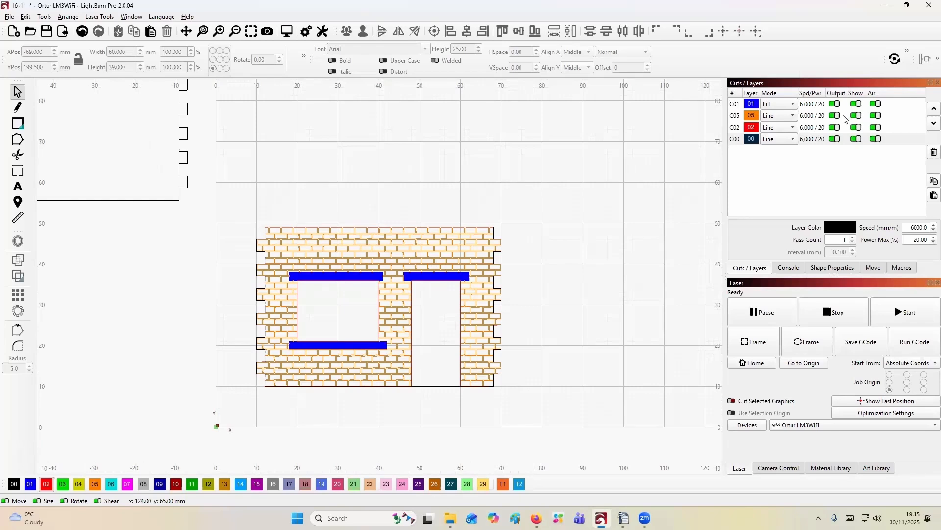
pyautogui.click(857, 103)
pyautogui.click(857, 116)
pyautogui.click(856, 127)
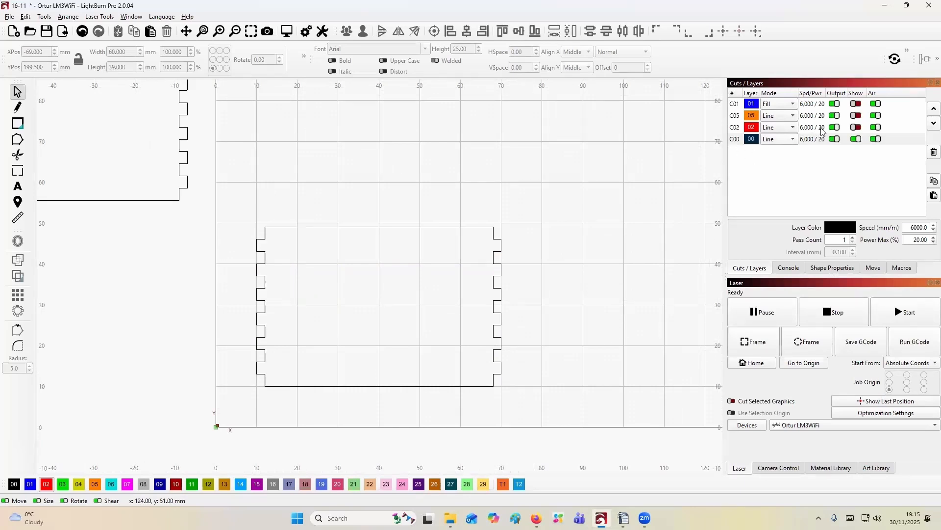
# Step: Show layers C02, C05 and C01 again one by one to examine the openings, brickwork and lintels
pyautogui.click(859, 128)
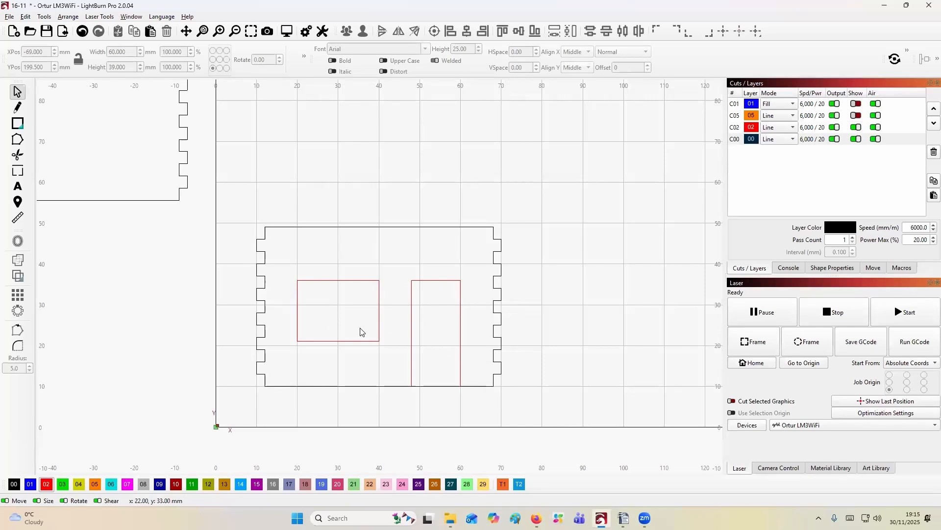
pyautogui.click(784, 116)
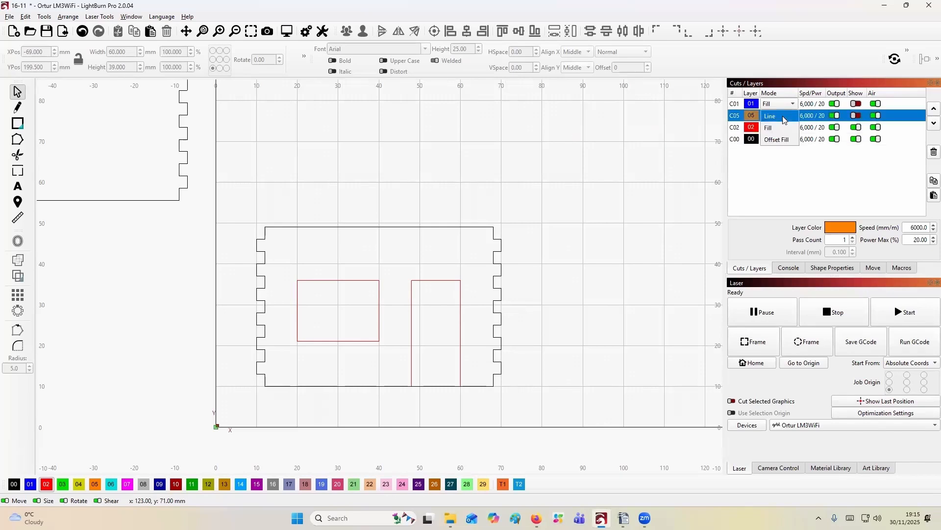
pyautogui.click(857, 116)
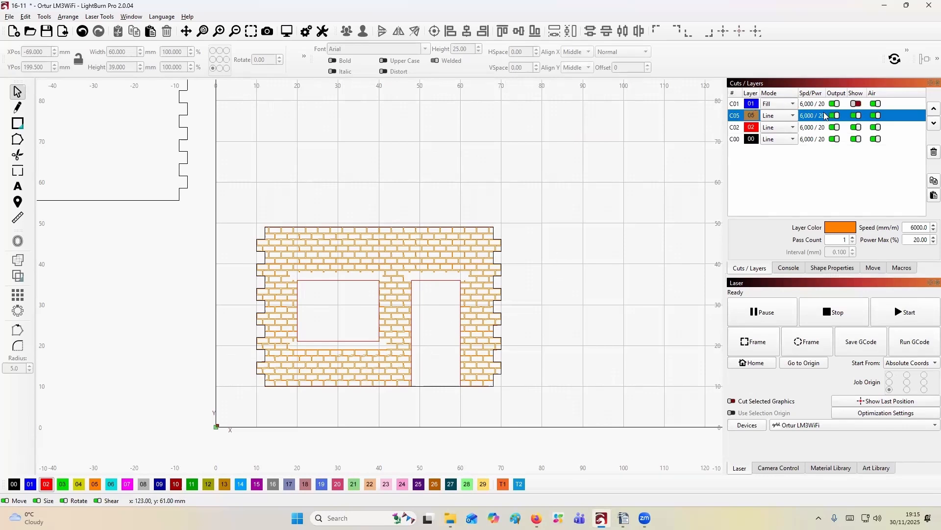
pyautogui.click(855, 106)
pyautogui.click(857, 104)
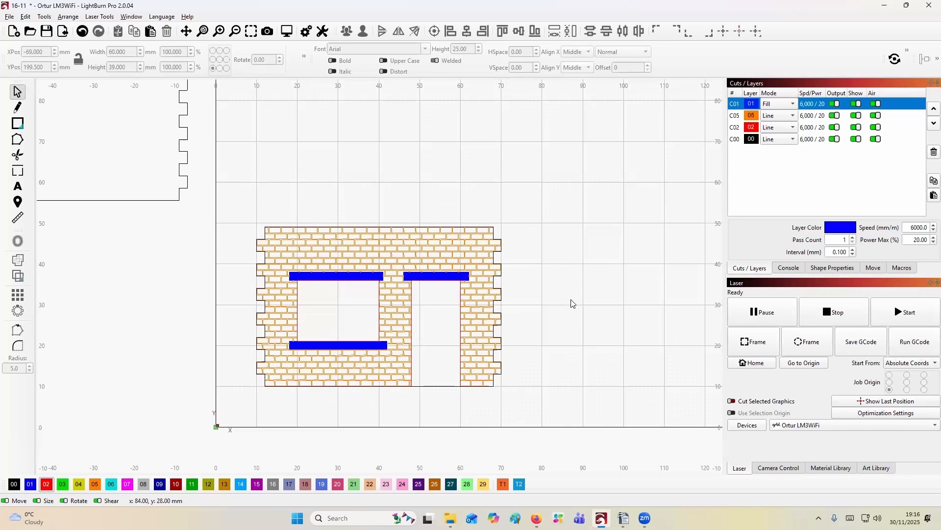
# Step: Move the complete brick wall panel off the bed to about X -69, Y 7.5 mm, beneath the notched outline
pyautogui.scroll(-1, 579, 286)
pyautogui.scroll(-1, 578, 286)
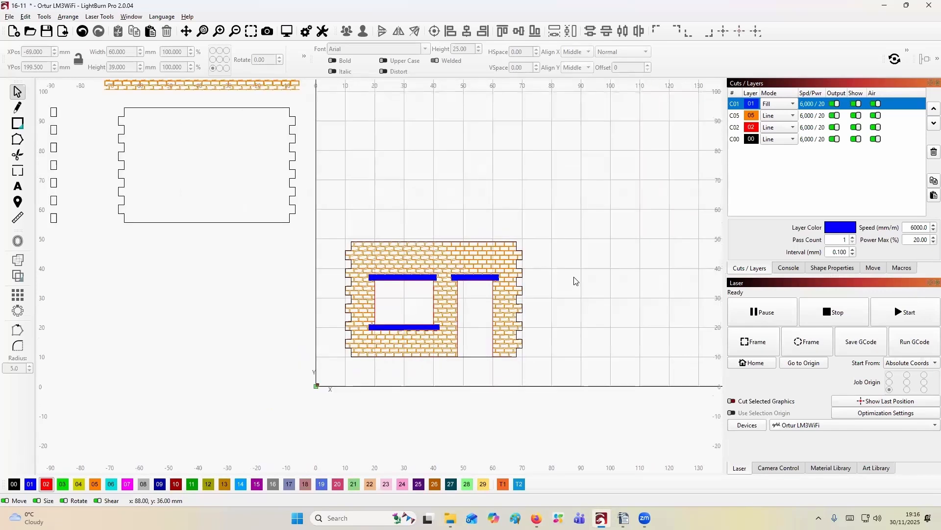
pyautogui.scroll(-1, 576, 280)
pyautogui.moveTo(552, 237)
pyautogui.mouseDown()
pyautogui.moveTo(447, 362)
pyautogui.moveTo(378, 364)
pyautogui.mouseUp()
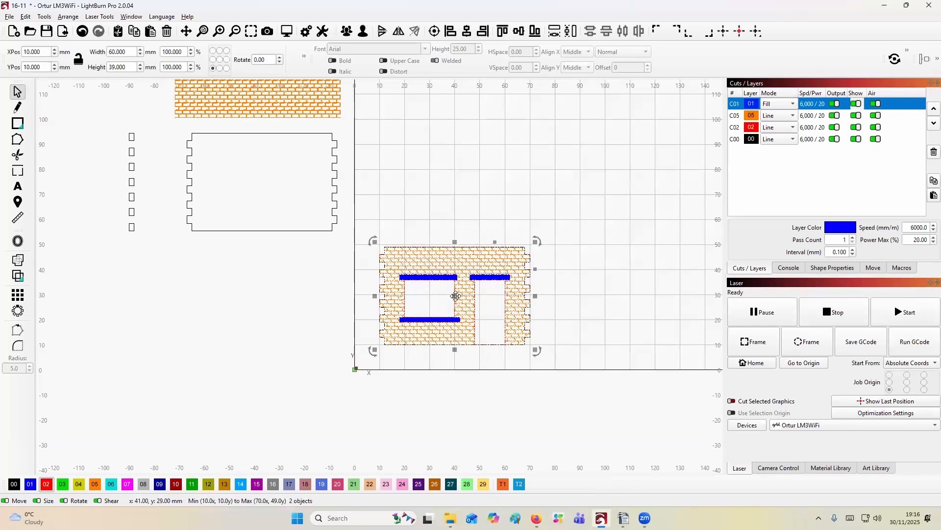
pyautogui.moveTo(426, 299); pyautogui.dragTo(222, 304)
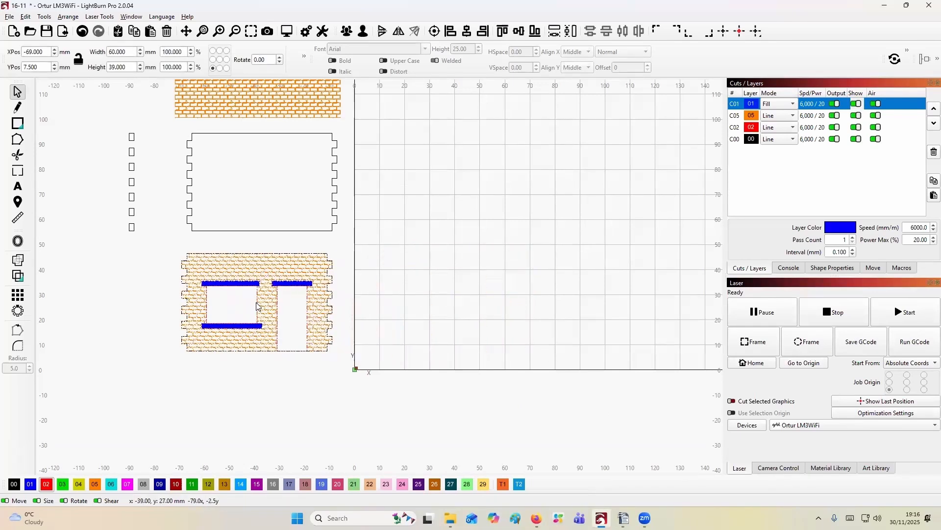
pyautogui.click(435, 293)
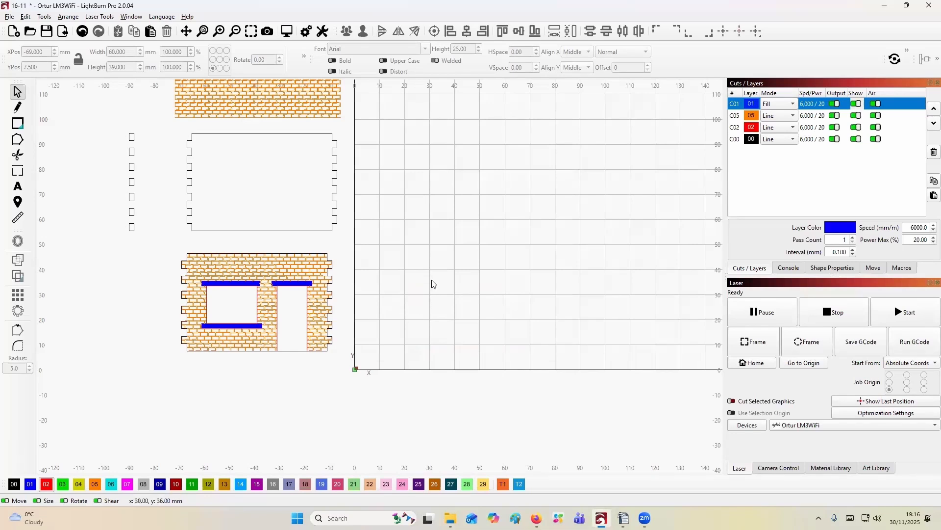
# Step: Duplicate the plain brick pattern and position the copy on the bed at X 10, Y 10 mm
pyautogui.click(266, 104)
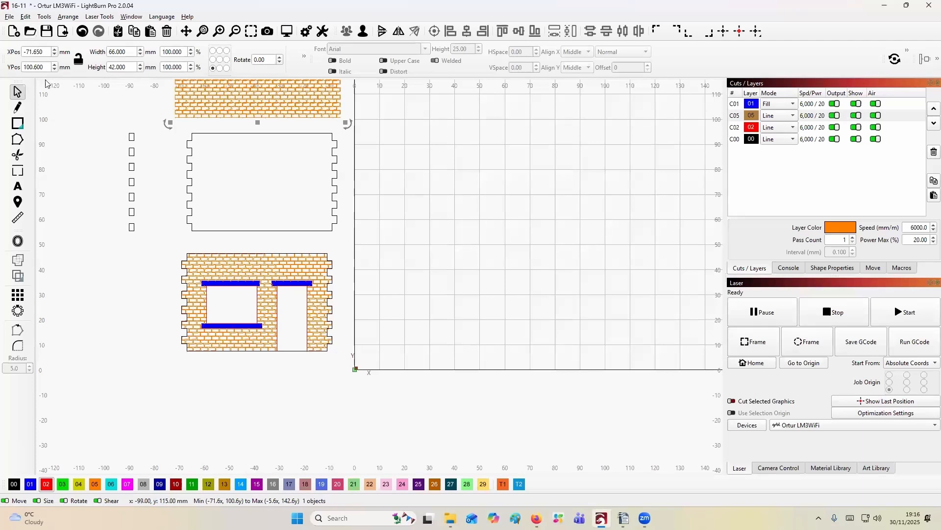
pyautogui.click(9, 51)
pyautogui.write('10')
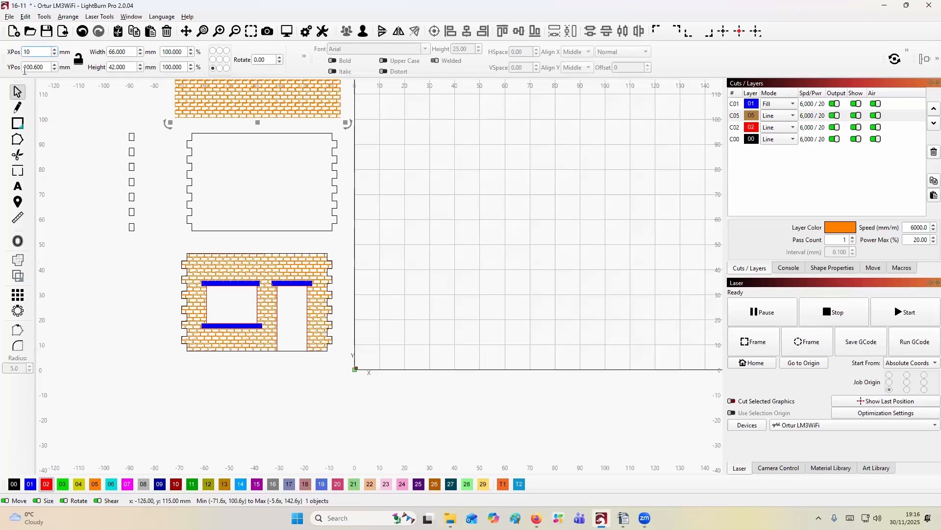
pyautogui.press('Return')
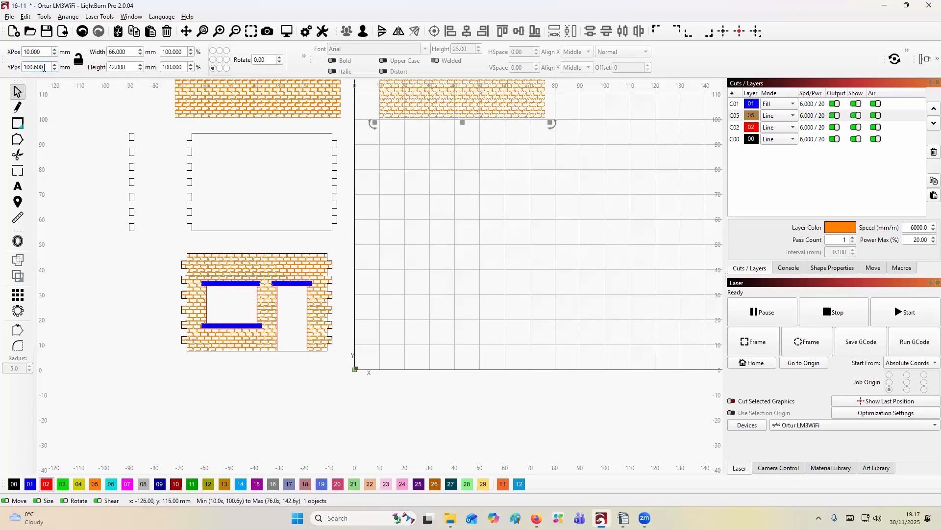
pyautogui.doubleClick(36, 66)
pyautogui.write('10')
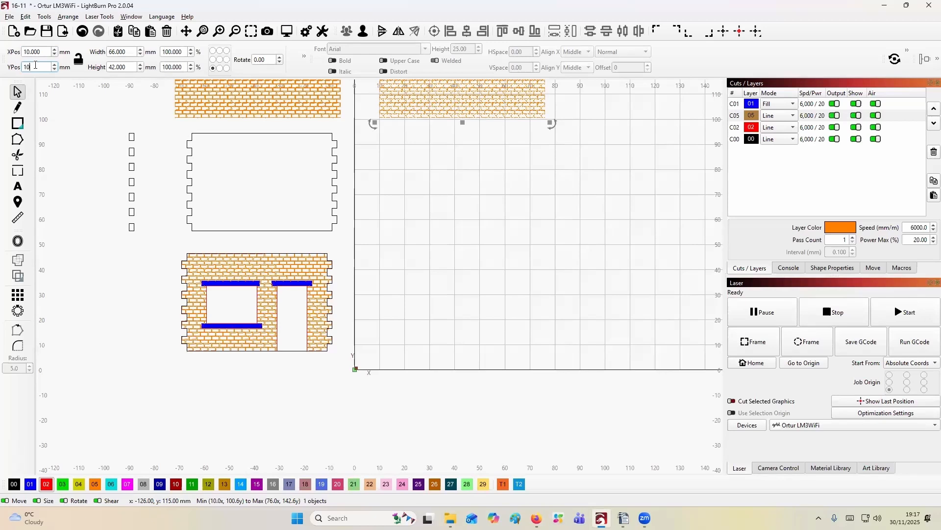
pyautogui.press('Return')
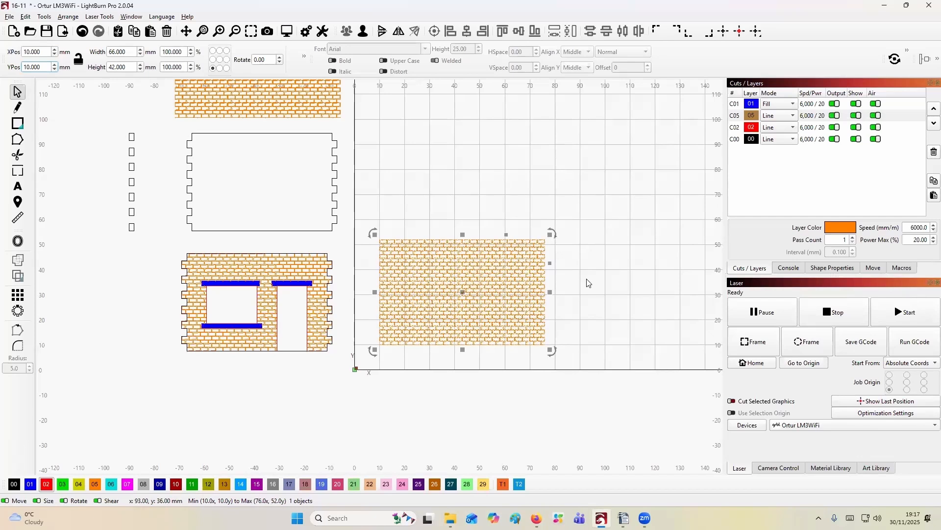
pyautogui.press('Escape')
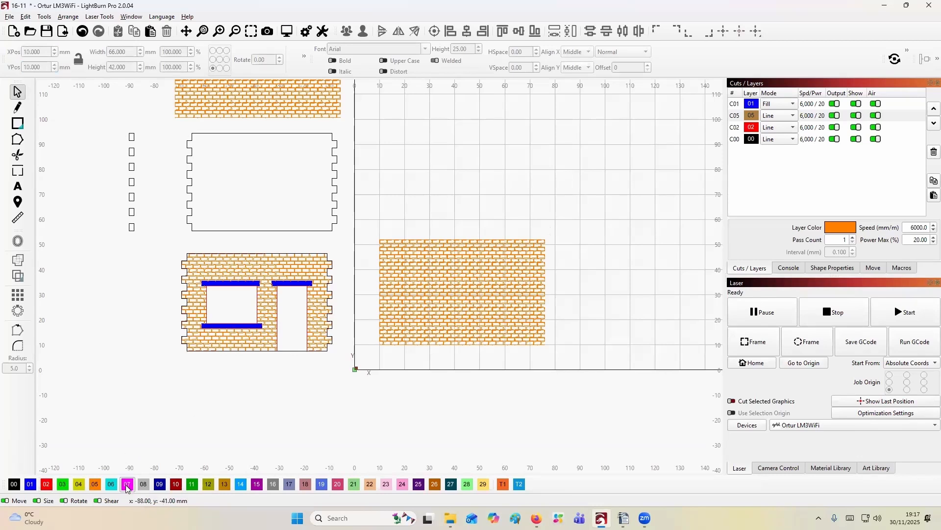
# Step: Assign the copied brick pattern to layer 07 and ungroup it into individual shapes
pyautogui.click(466, 309)
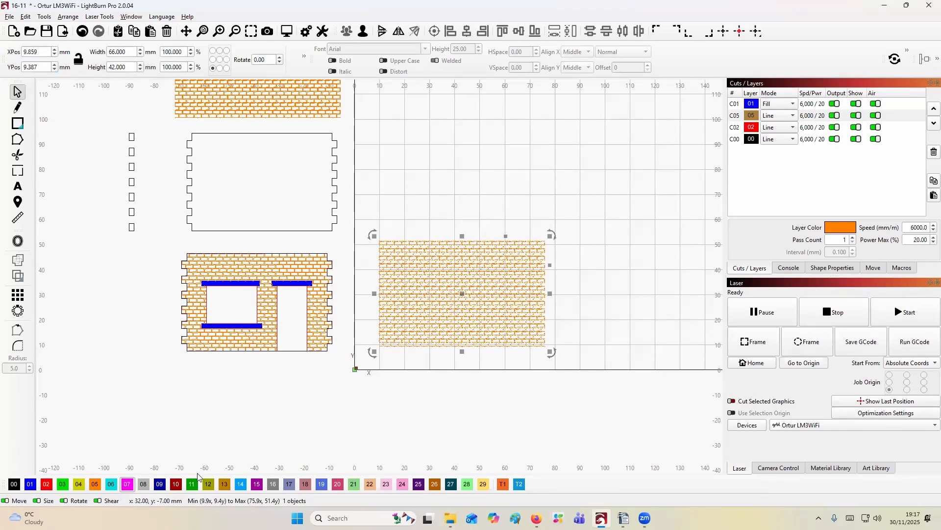
pyautogui.click(128, 485)
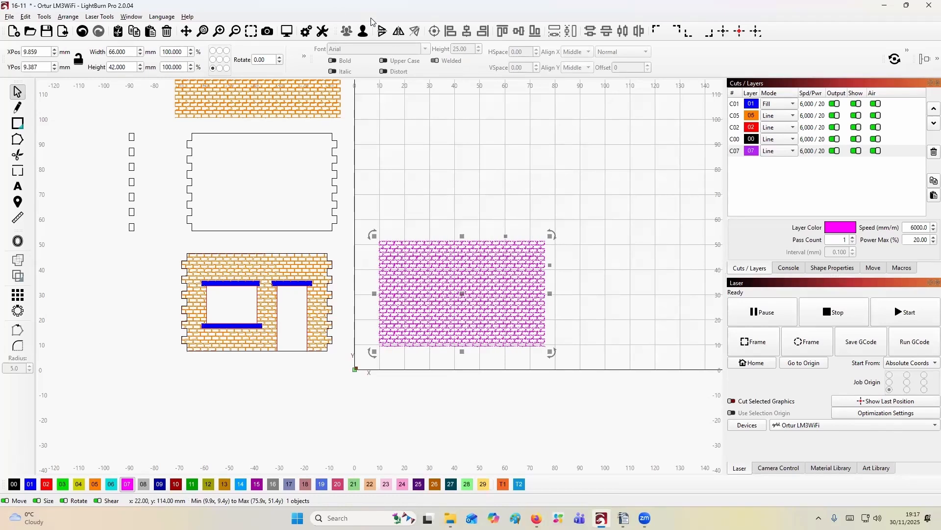
pyautogui.click(363, 31)
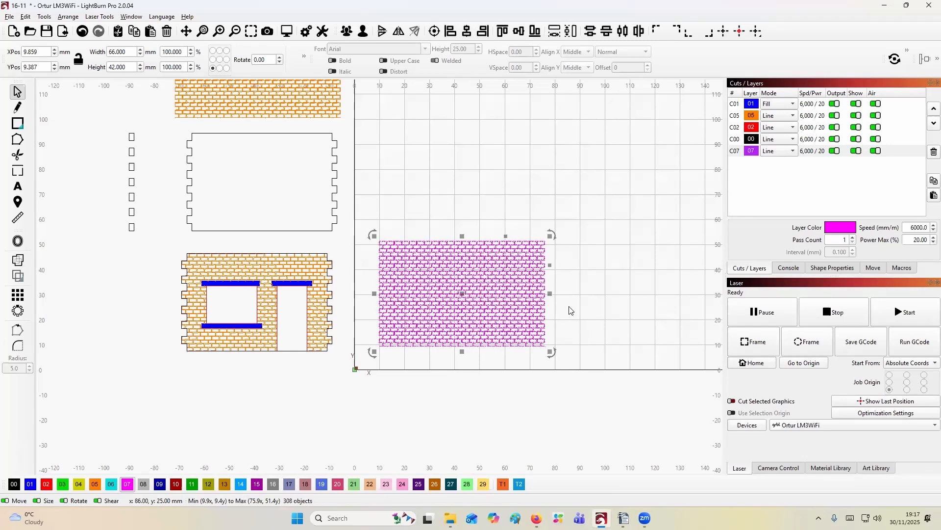
# Step: Select all the ungrouped magenta bricks and move them off the bed to about X -69, Y -43 mm, below the finished wall
pyautogui.click(554, 309)
pyautogui.moveTo(568, 237); pyautogui.dragTo(374, 358)
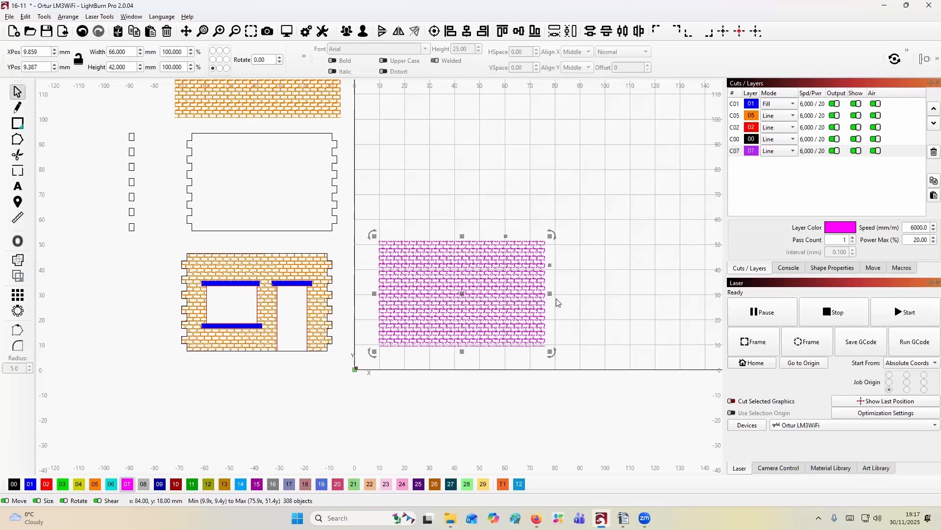
pyautogui.click(577, 276)
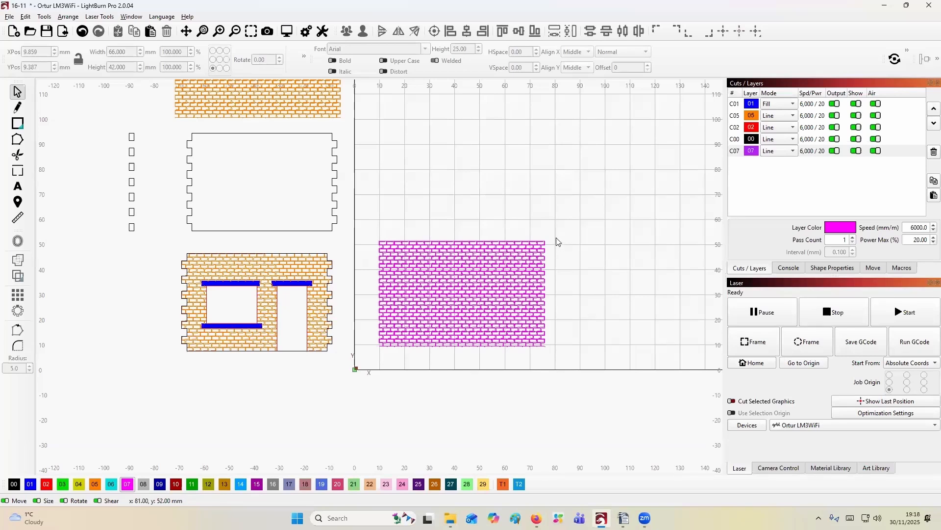
pyautogui.moveTo(556, 239); pyautogui.dragTo(369, 403)
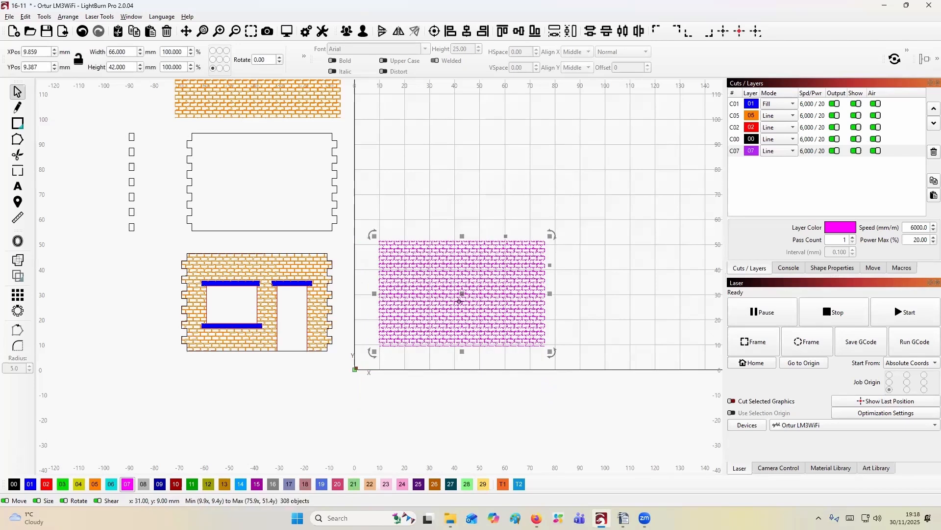
pyautogui.moveTo(458, 294); pyautogui.dragTo(261, 424)
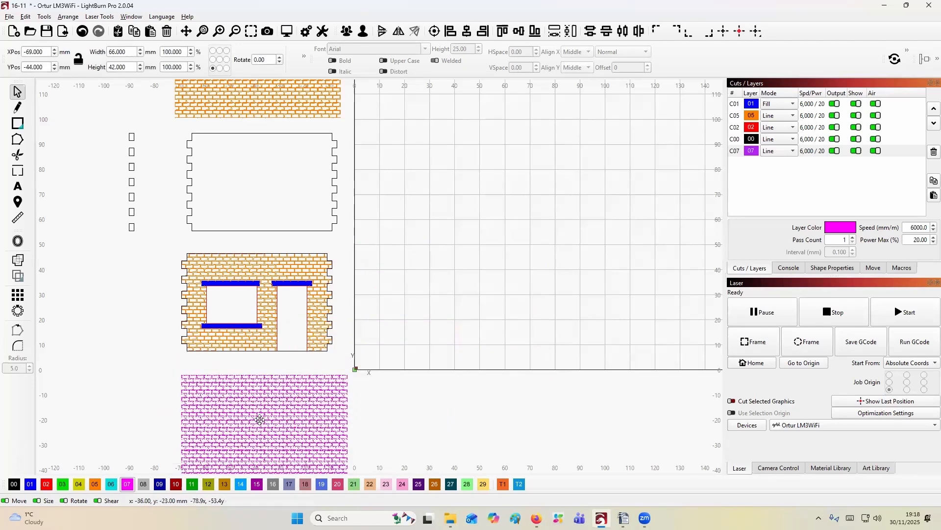
# Step: Draw a rectangle about 18 by 7 mm on the bed and position it at X 10, Y 10 mm
pyautogui.click(17, 123)
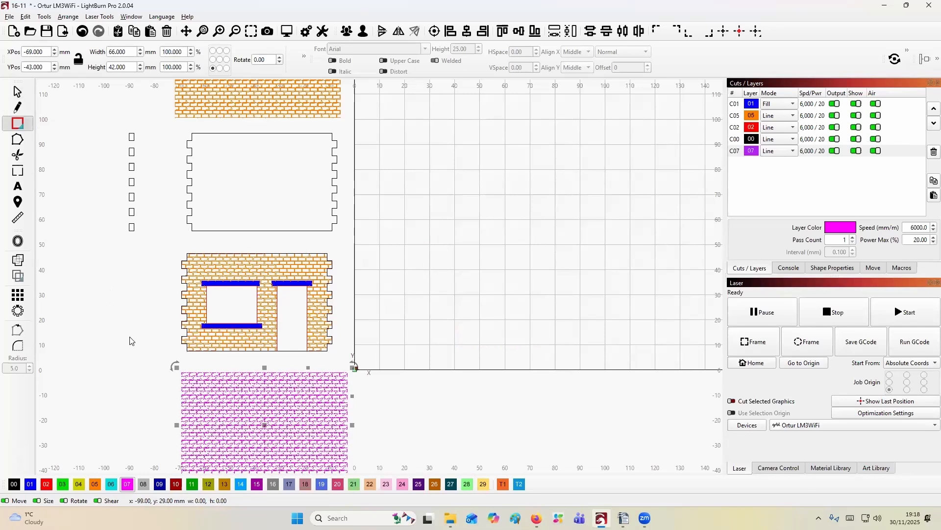
pyautogui.scroll(-3, 84, 283)
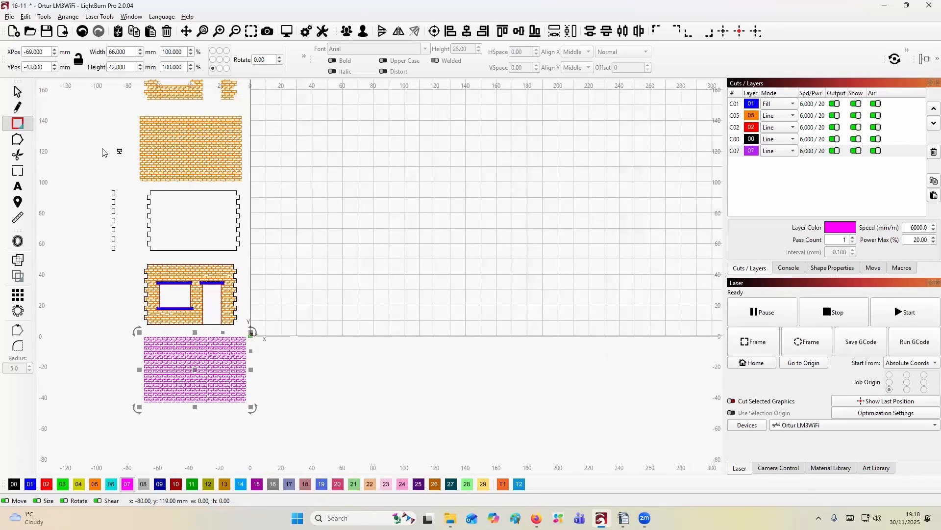
pyautogui.moveTo(104, 148)
pyautogui.mouseDown()
pyautogui.moveTo(132, 158)
pyautogui.moveTo(298, 300)
pyautogui.mouseUp()
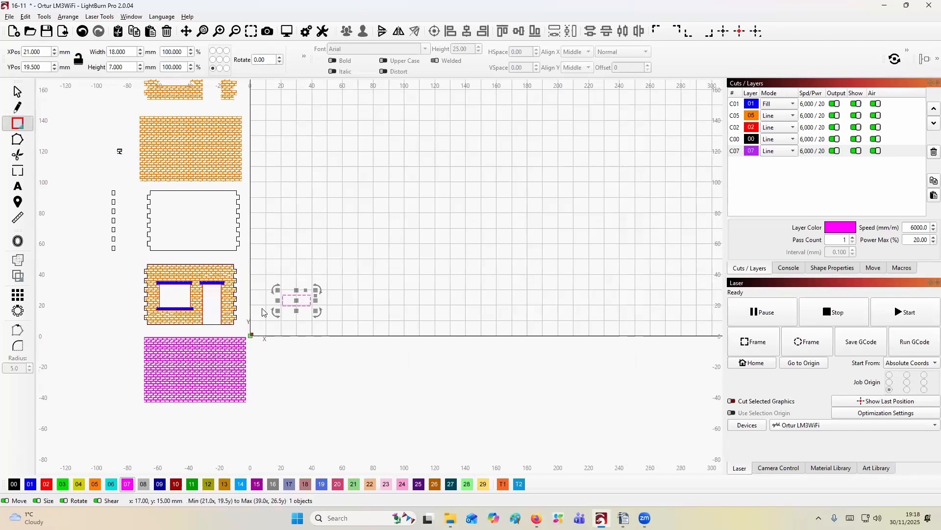
pyautogui.scroll(5, 286, 297)
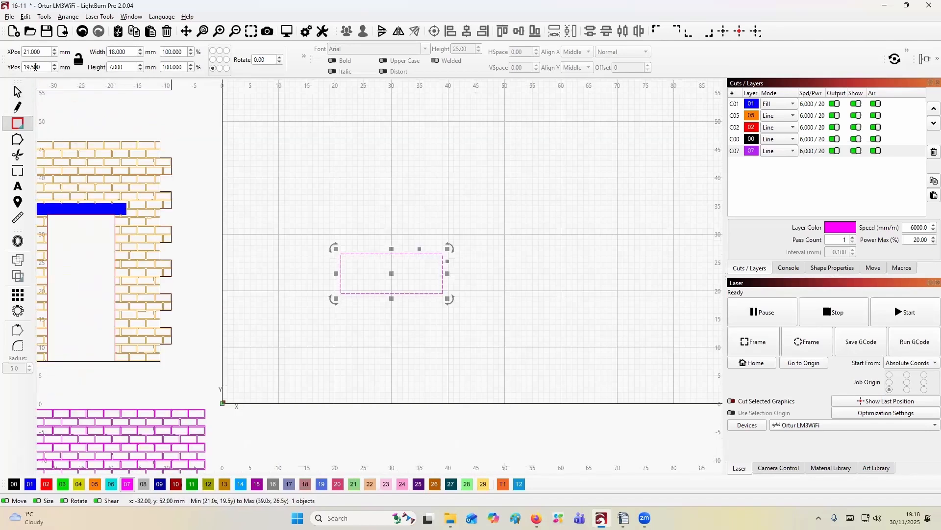
pyautogui.doubleClick(22, 50)
pyautogui.write('10')
pyautogui.press('Tab')
pyautogui.write('10')
pyautogui.press('Return')
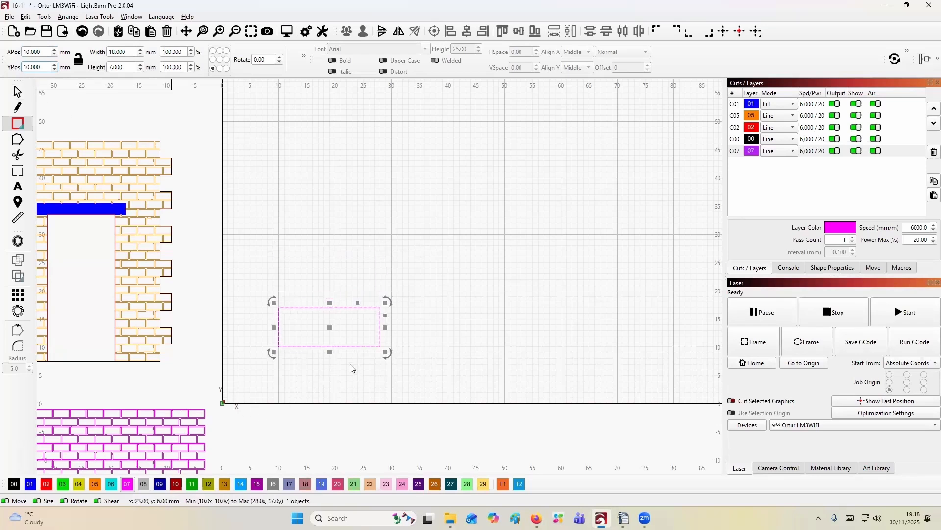
pyautogui.moveTo(347, 363); pyautogui.dragTo(352, 364)
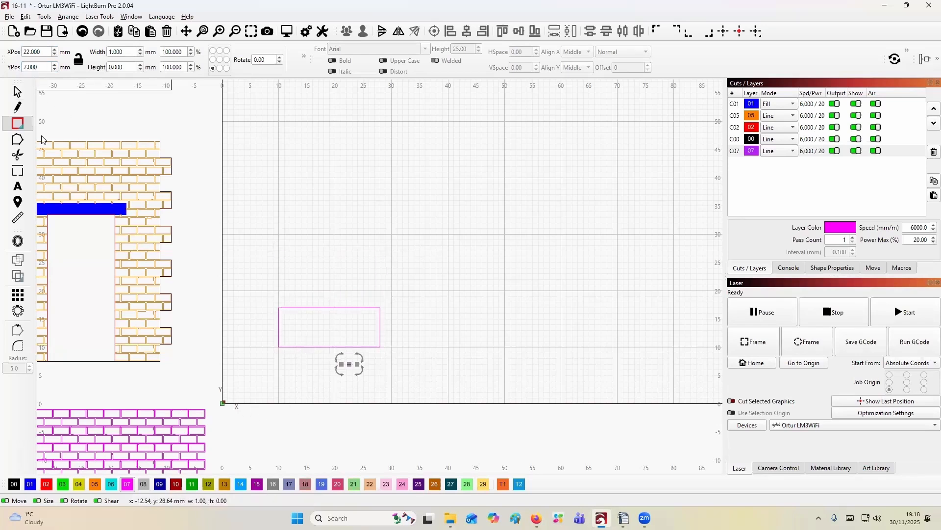
pyautogui.click(16, 93)
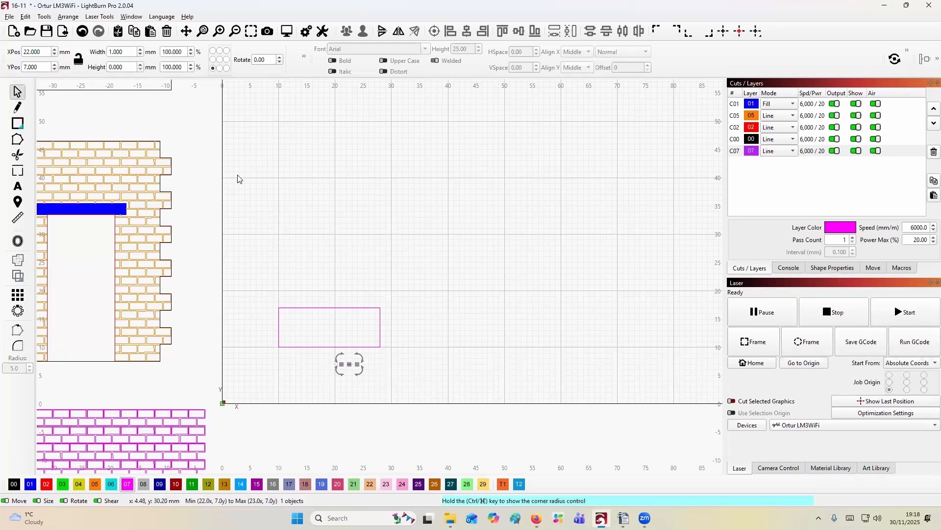
pyautogui.press('Delete')
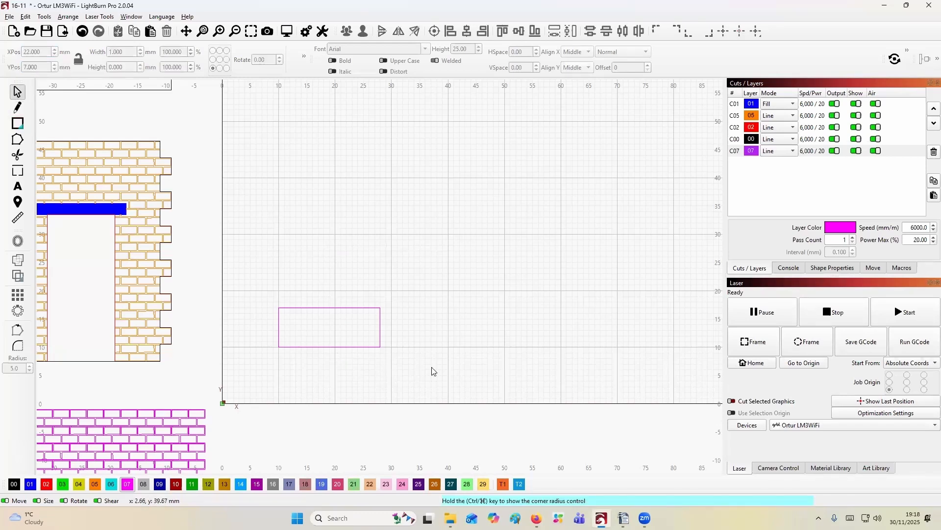
# Step: Delete the magenta rectangle on the bed and bring all the wall pieces back into view
pyautogui.click(298, 308)
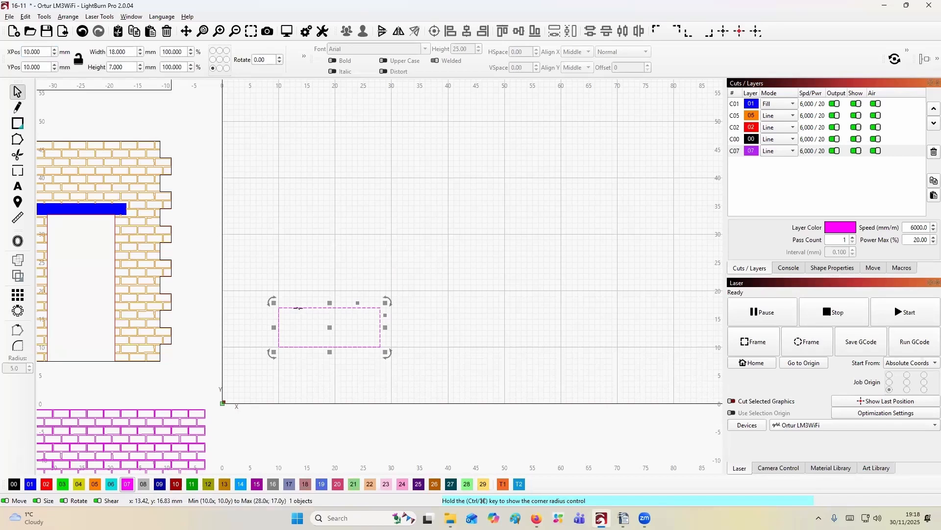
pyautogui.click(401, 265)
pyautogui.scroll(-7, 382, 255)
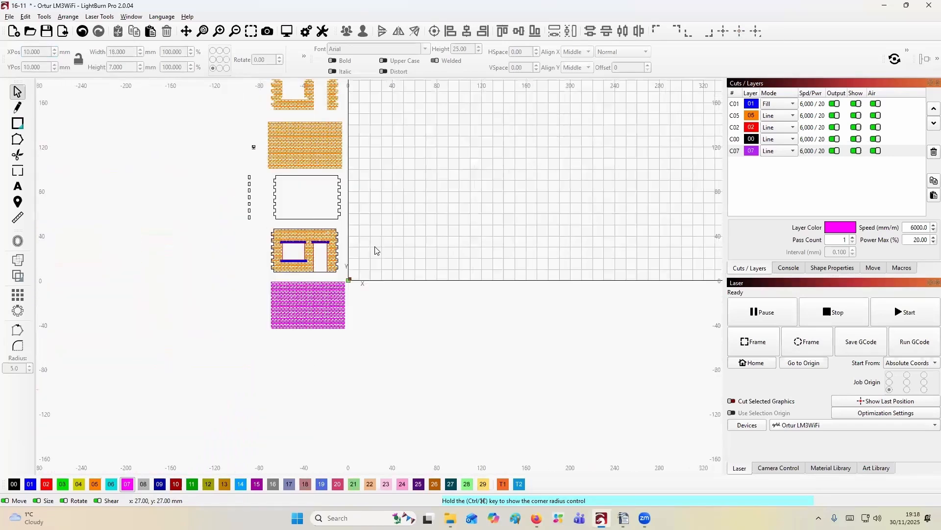
# Step: Move the small brick-and-mortar unit from beside the brick panel onto the bed at about X 26.5, Y 16.5 mm
pyautogui.moveTo(250, 154); pyautogui.dragTo(375, 261)
pyautogui.scroll(4, 376, 262)
pyautogui.scroll(6, 383, 255)
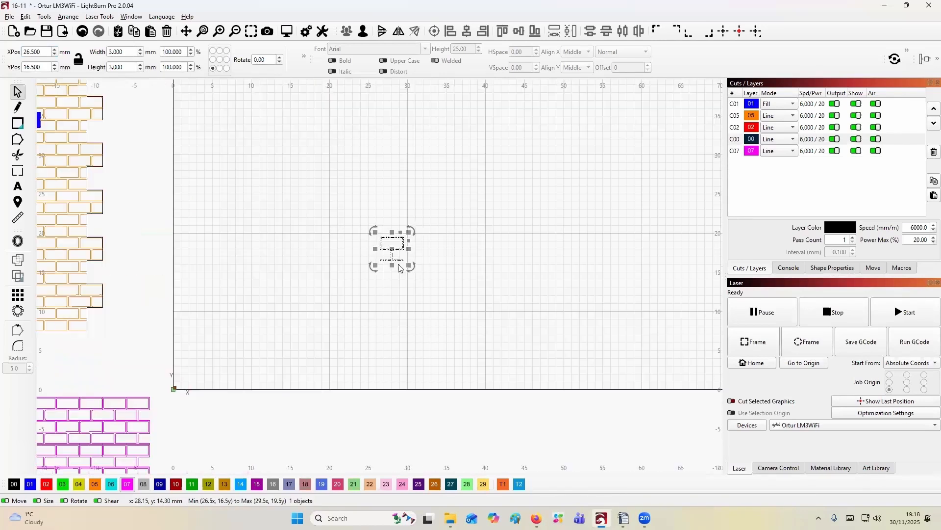
pyautogui.click(391, 268)
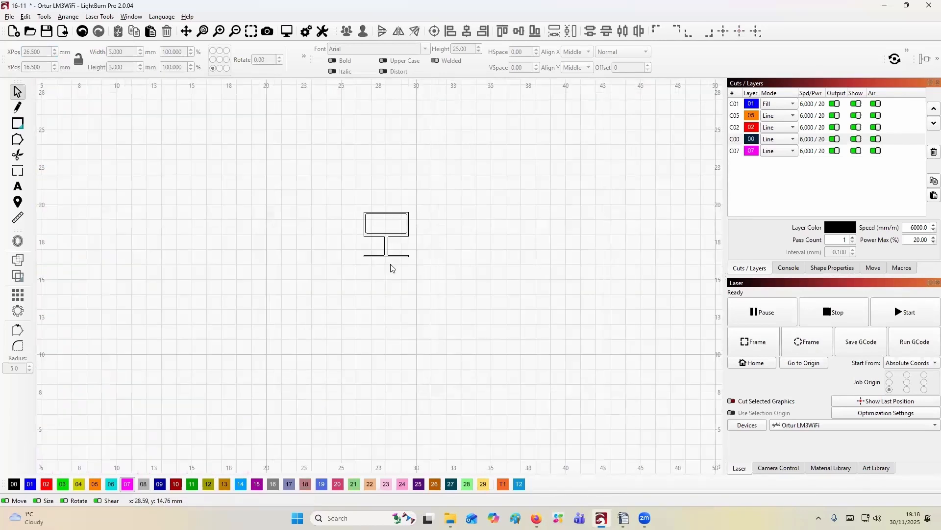
# Step: Ungroup the small brick-and-mortar unit and delete its outer mortar outline, keeping only the single rounded brick
pyautogui.click(372, 236)
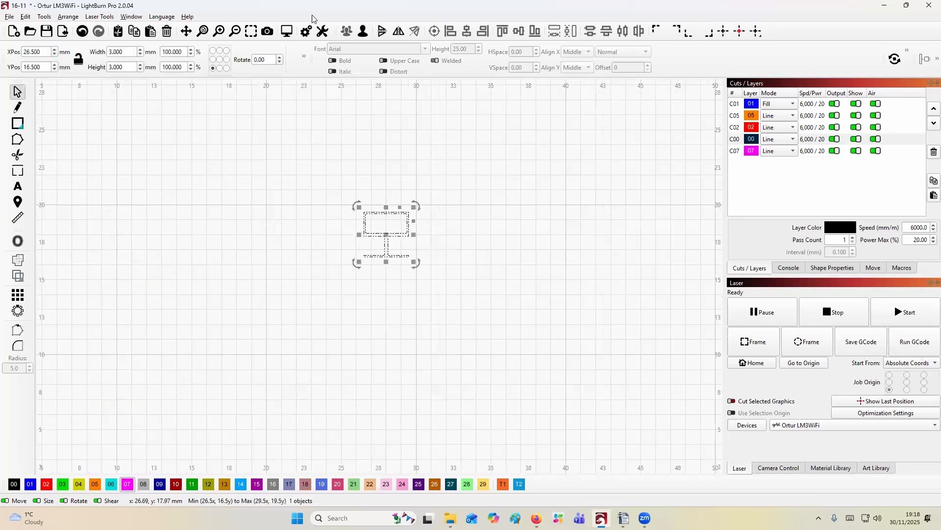
pyautogui.click(363, 31)
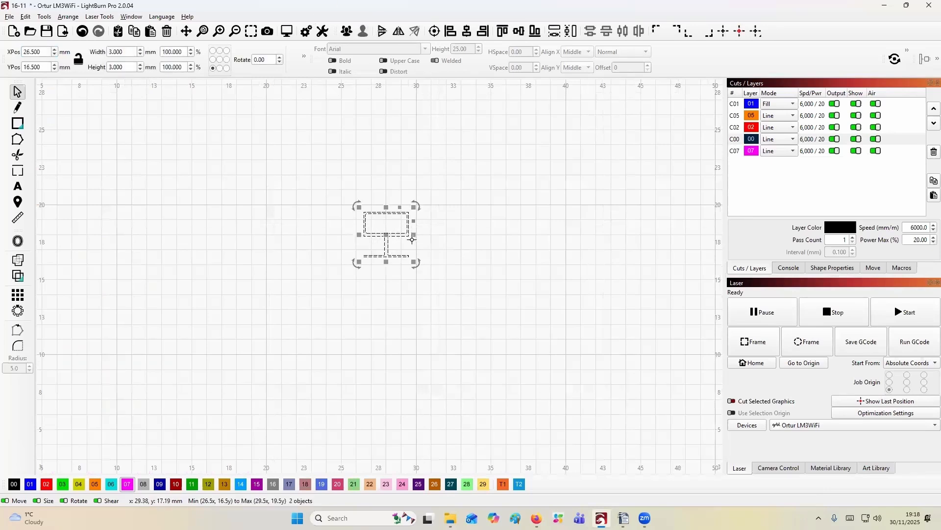
pyautogui.click(433, 240)
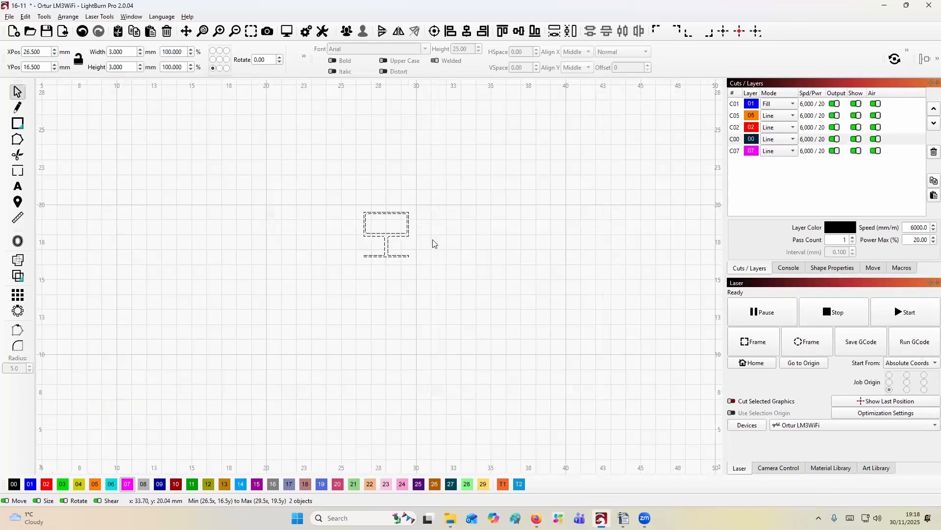
pyautogui.click(405, 236)
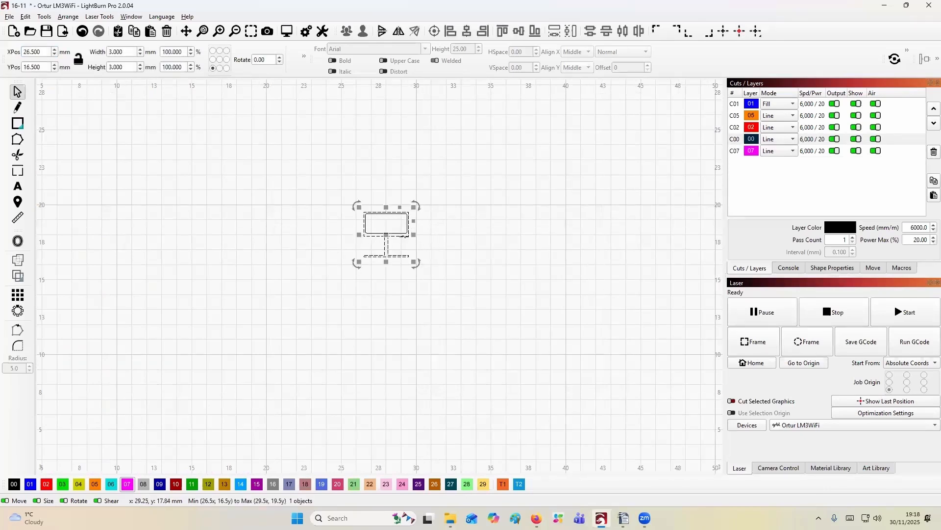
pyautogui.press('Delete')
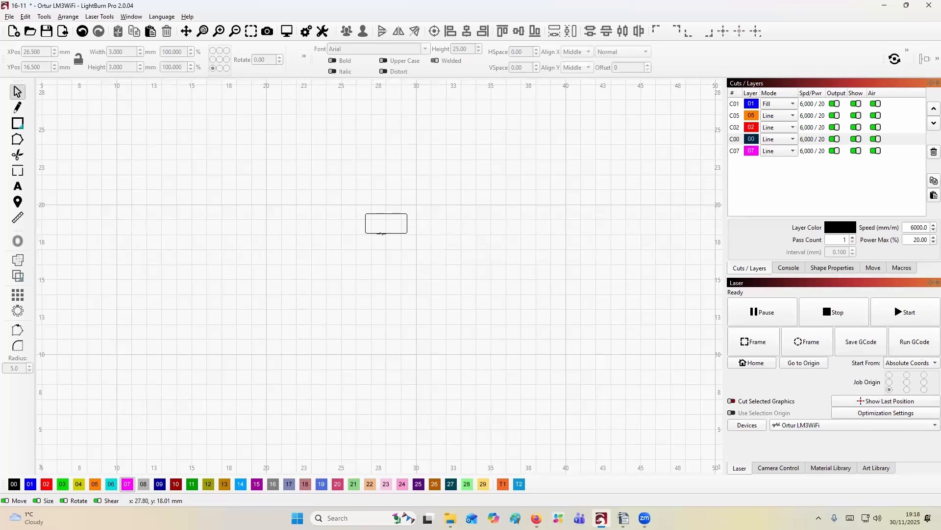
# Step: Position the remaining rounded brick at X 10, Y 10 mm
pyautogui.click(382, 233)
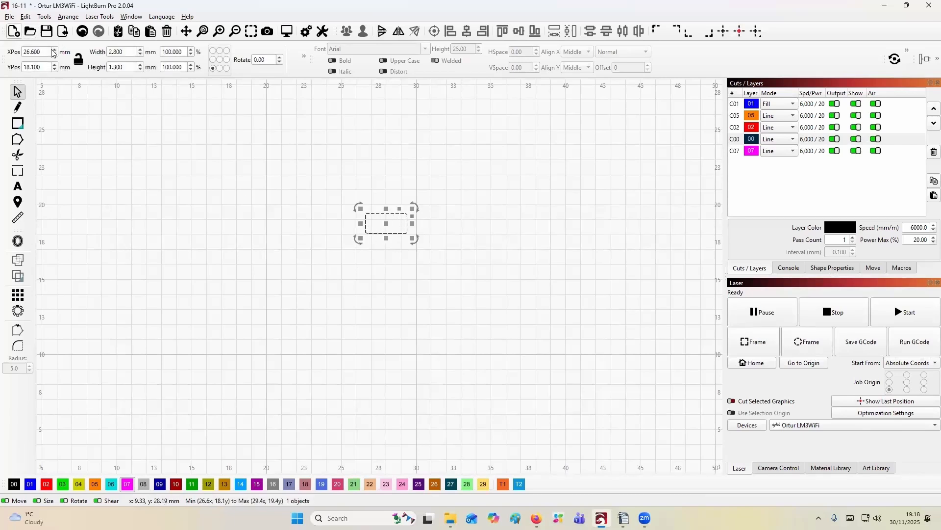
pyautogui.doubleClick(21, 52)
pyautogui.write('10')
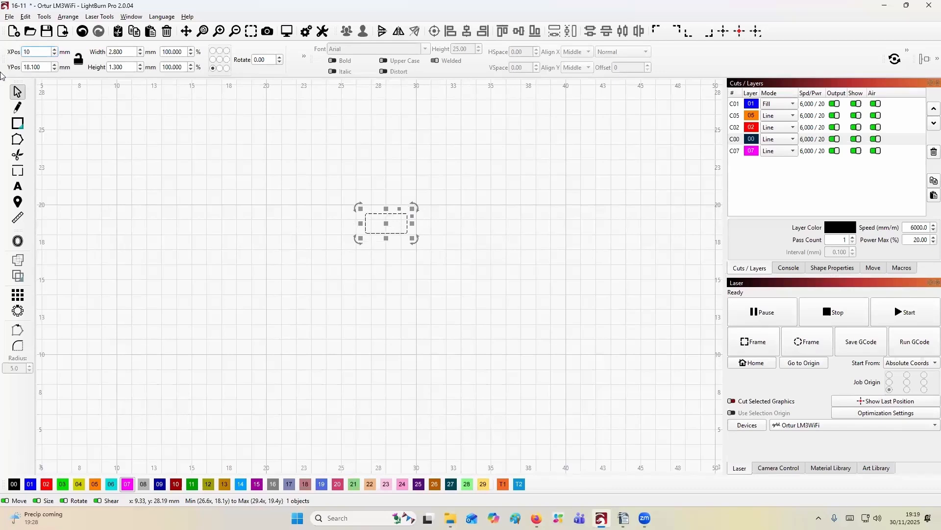
pyautogui.press('Tab')
pyautogui.write('10')
pyautogui.press('Return')
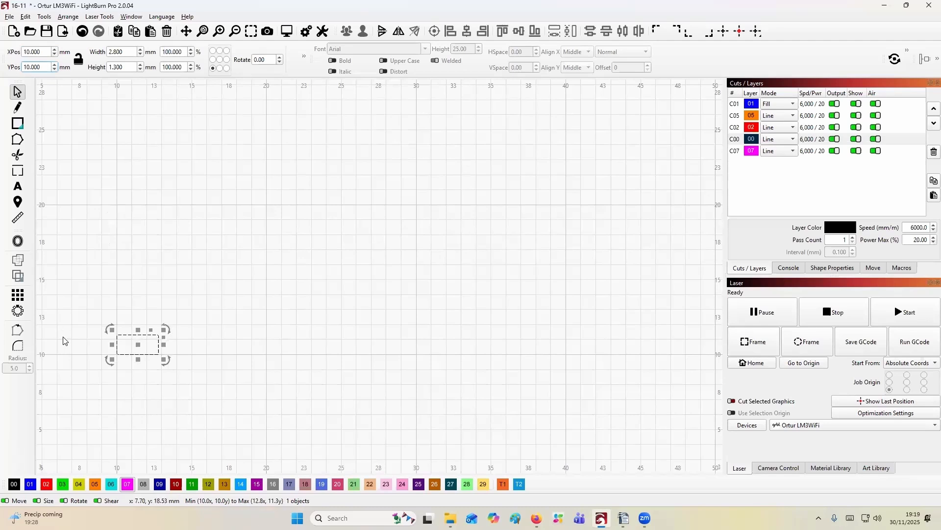
pyautogui.scroll(5, 69, 349)
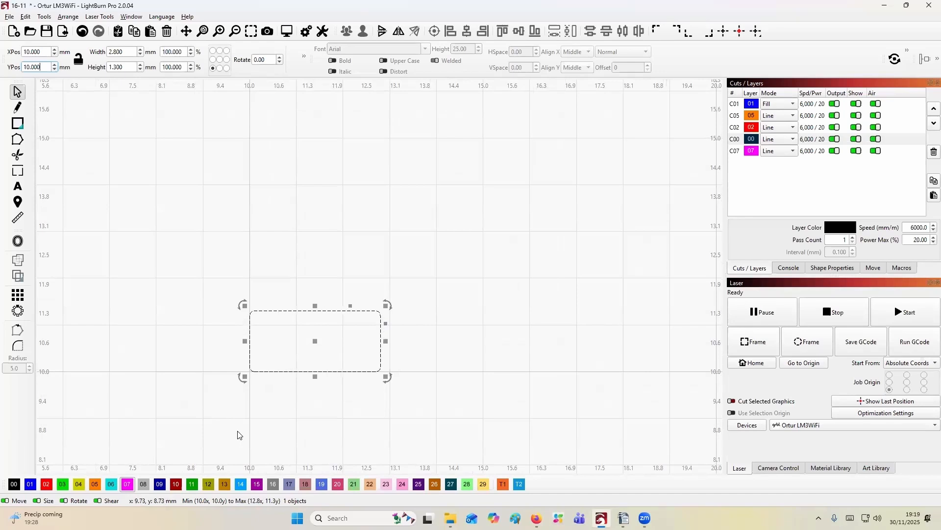
# Step: Import the seamless concrete wall texture JPG from the textures folder
pyautogui.click(9, 17)
pyautogui.click(55, 78)
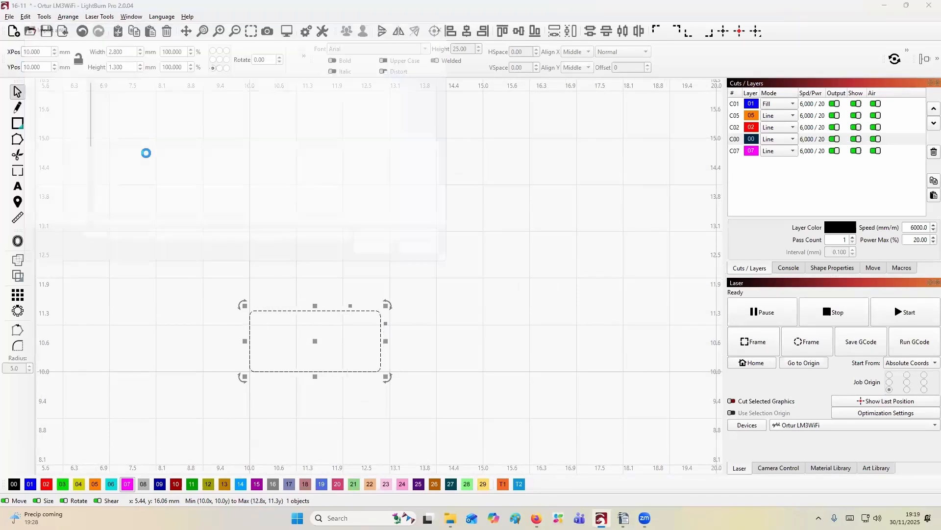
pyautogui.click(140, 92)
pyautogui.click(395, 256)
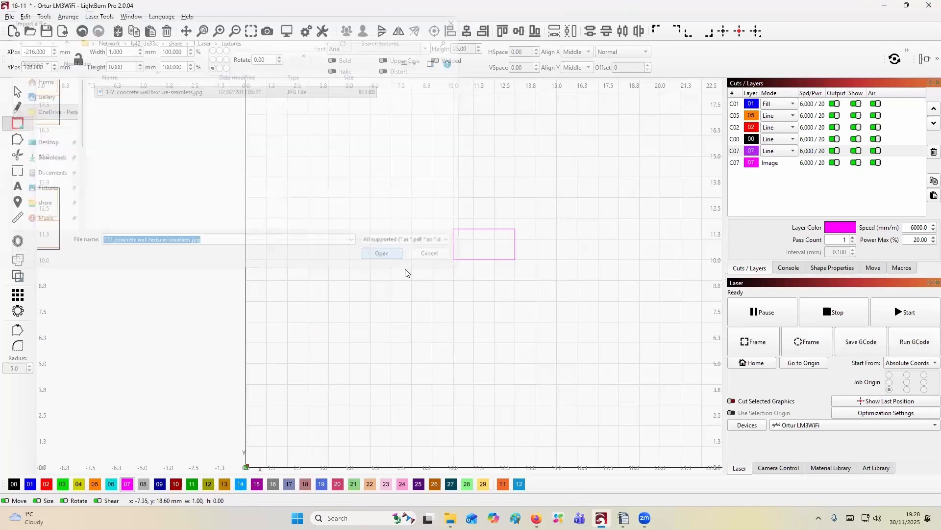
# Step: Resize the imported concrete texture image to 3 mm wide and 1.5 mm high
pyautogui.moveTo(132, 52); pyautogui.dragTo(96, 56)
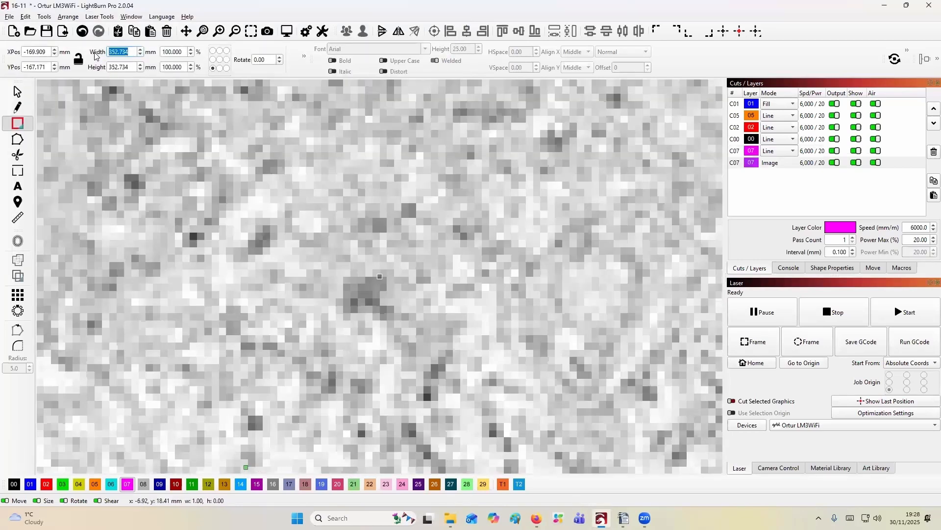
pyautogui.write('3')
pyautogui.press('Return')
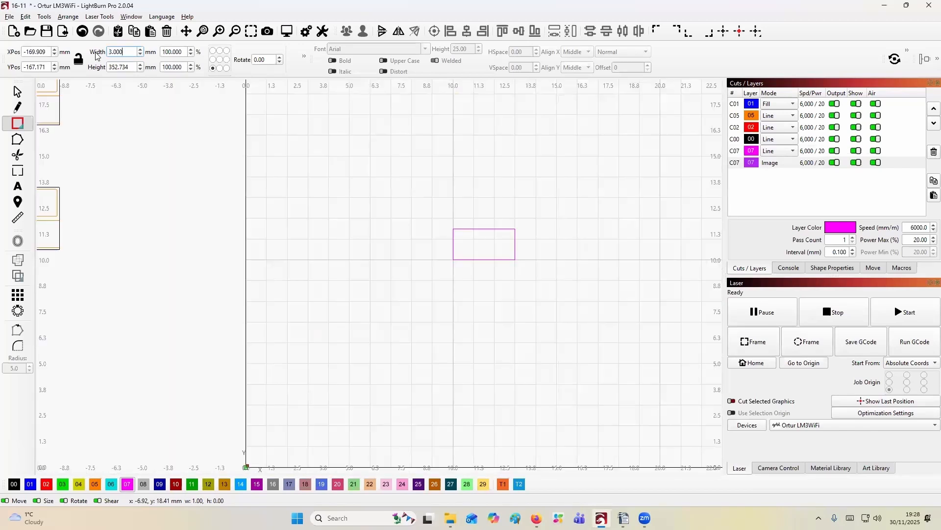
pyautogui.click(128, 67)
pyautogui.write('1.500')
# Step: Position the concrete texture image at X 10, Y 10 mm, over the magenta brick rectangle
pyautogui.click(26, 50)
pyautogui.write('10')
pyautogui.press('Tab')
pyautogui.hotkey('ctrl', 'a')
pyautogui.write('10')
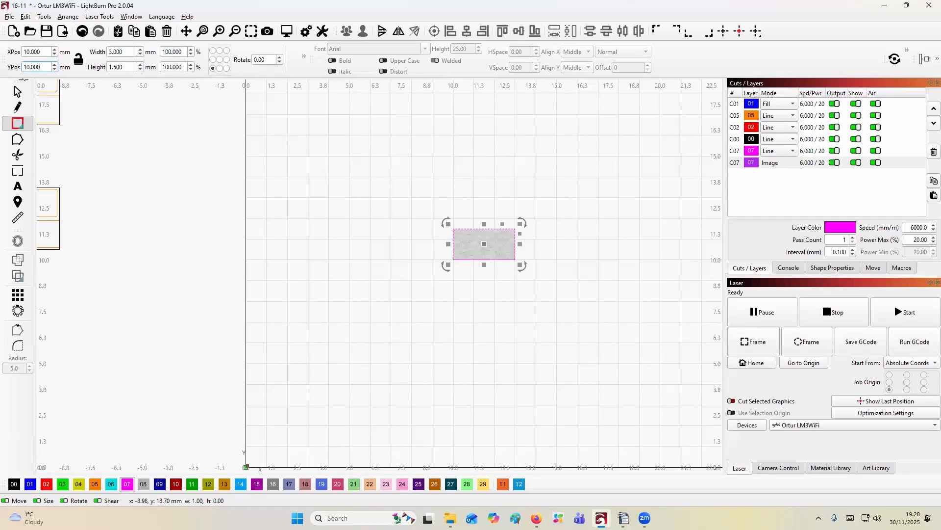
pyautogui.click(530, 225)
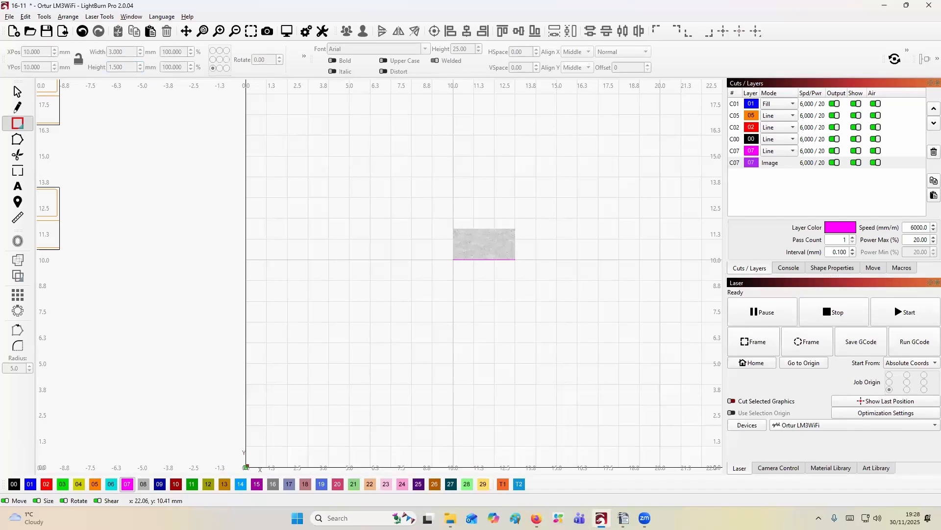
# Step: Apply the magenta brick rectangle as a mask to the concrete texture image
pyautogui.moveTo(526, 218); pyautogui.dragTo(438, 274)
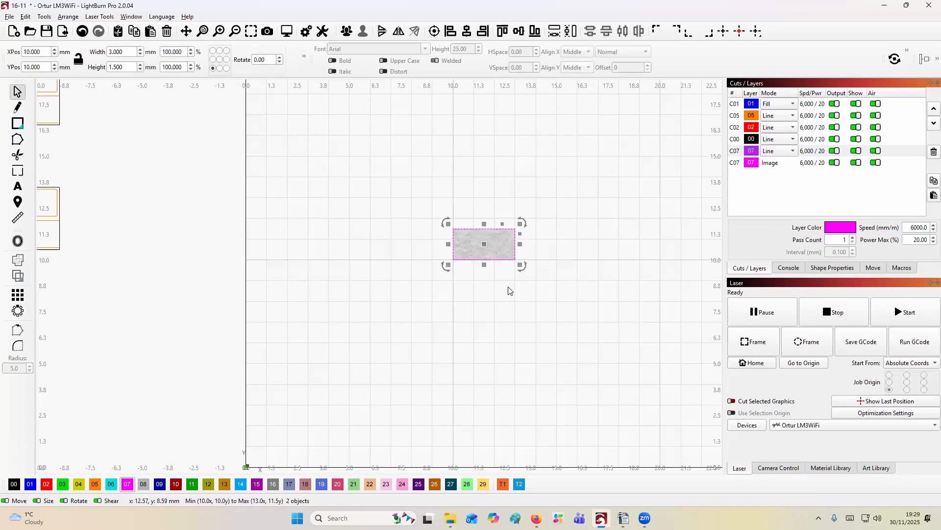
pyautogui.rightClick(493, 249)
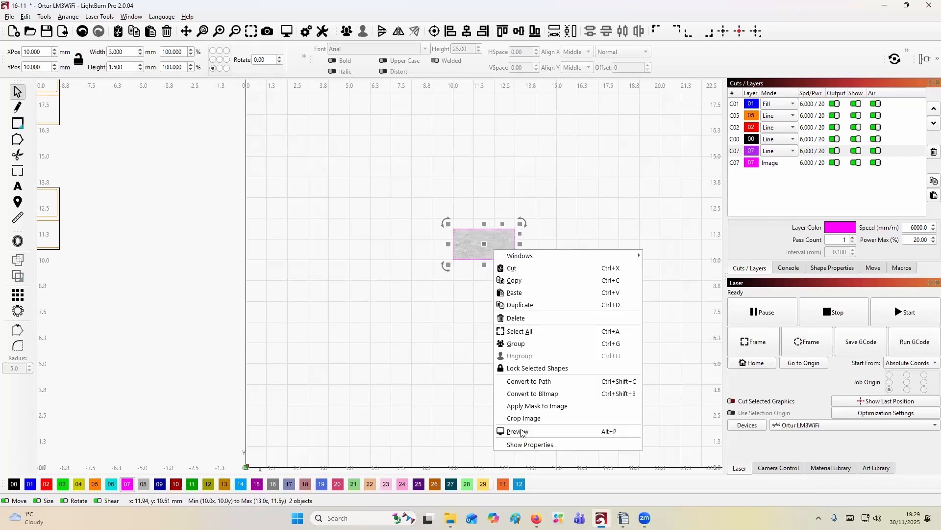
pyautogui.click(539, 405)
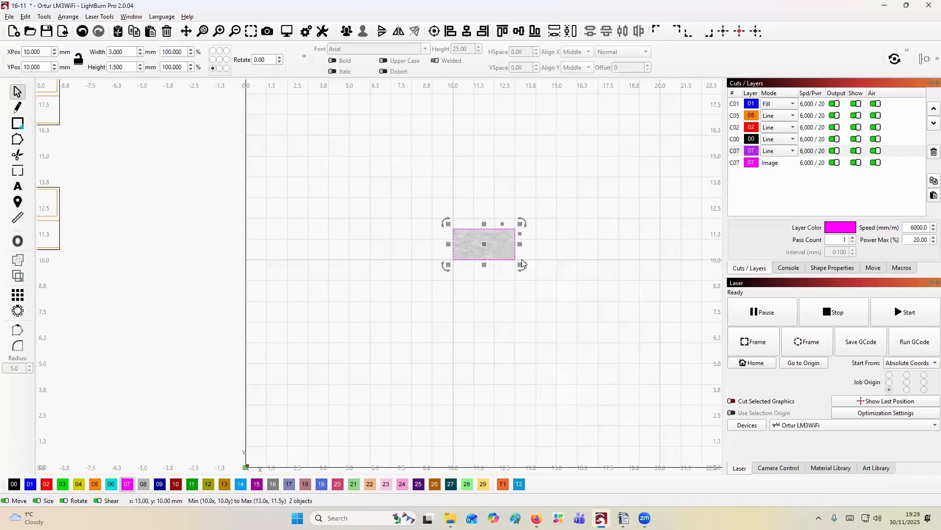
pyautogui.click(552, 242)
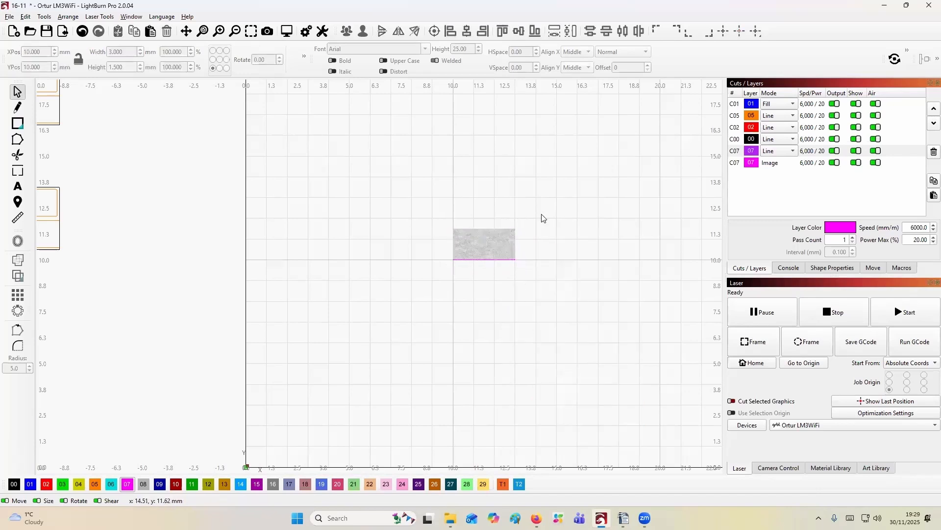
# Step: Flatten the image mask on the textured brick
pyautogui.moveTo(542, 220); pyautogui.dragTo(446, 269)
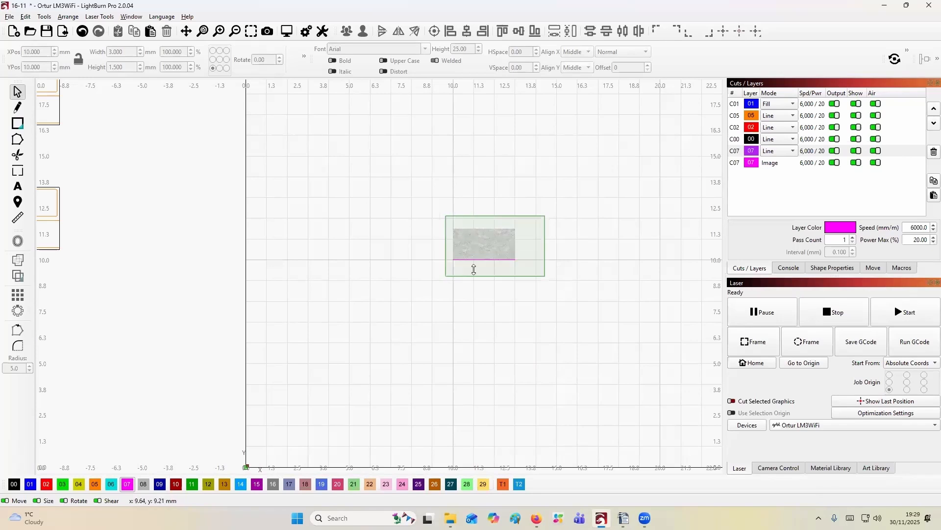
pyautogui.rightClick(491, 251)
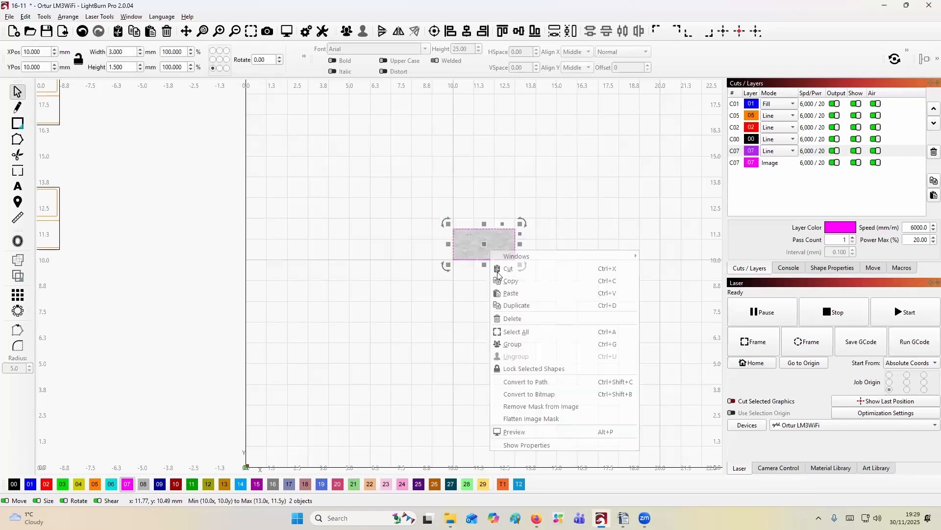
pyautogui.click(528, 419)
pyautogui.click(531, 248)
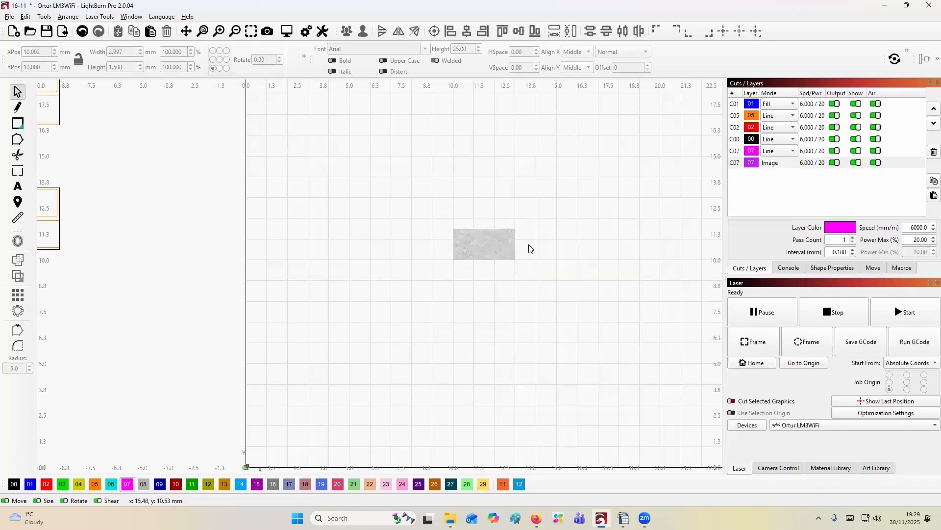
# Step: Create a grid array of the textured brick with 24 columns, 0.1 mm spacing, half-shifted rows and a 44.7 mm total height
pyautogui.moveTo(545, 223); pyautogui.dragTo(431, 275)
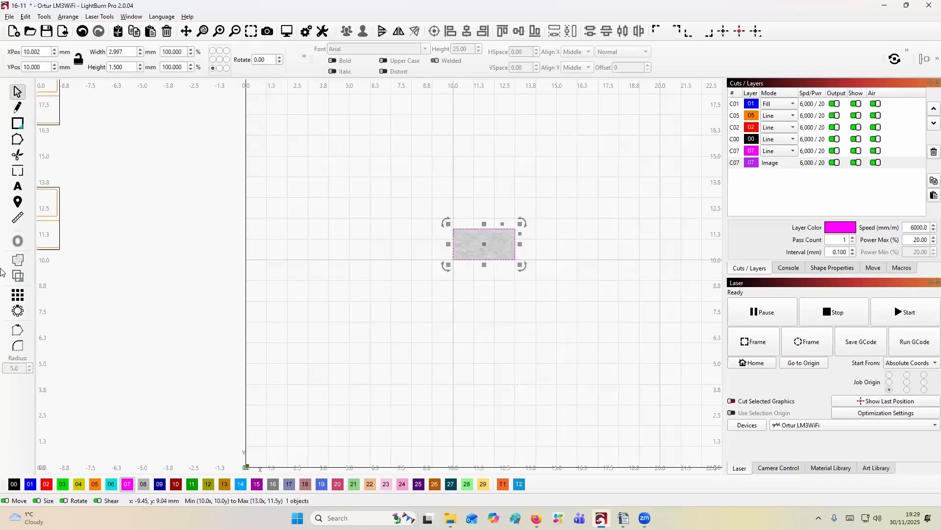
pyautogui.click(17, 294)
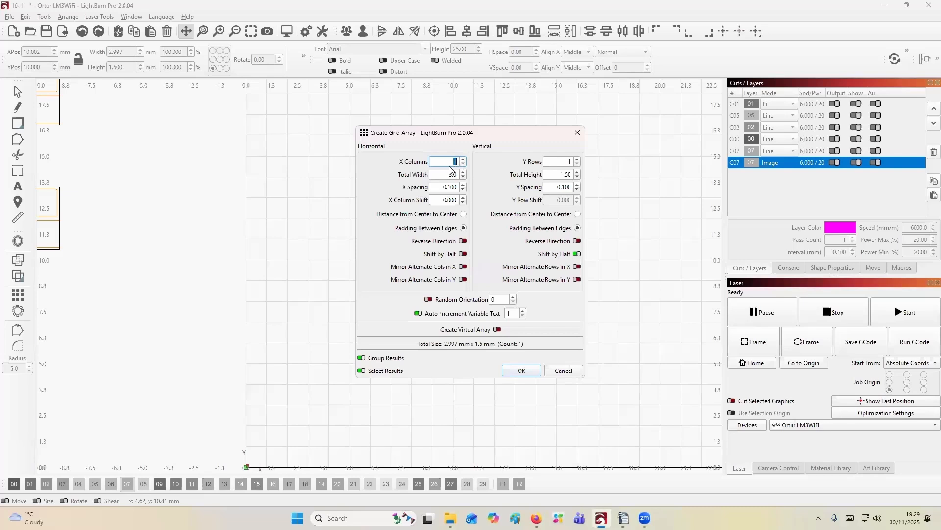
pyautogui.write('24')
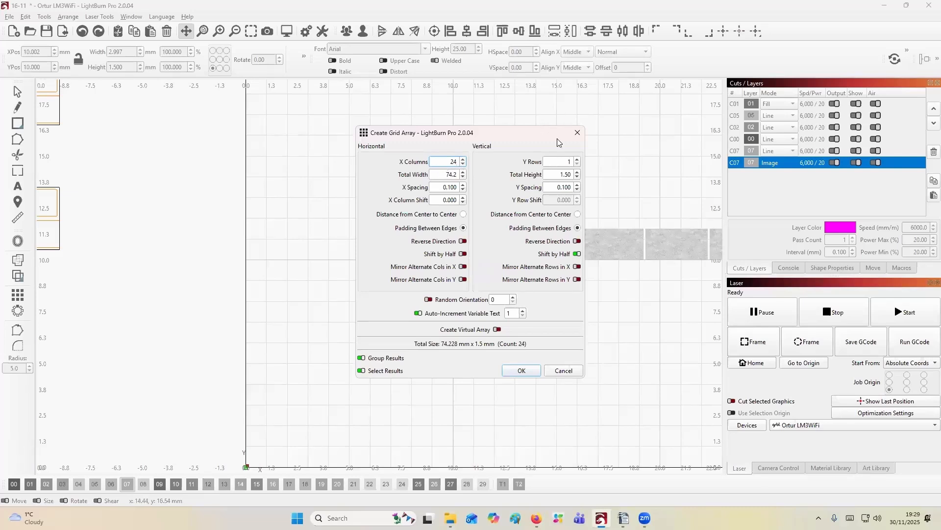
pyautogui.doubleClick(571, 162)
pyautogui.write('2')
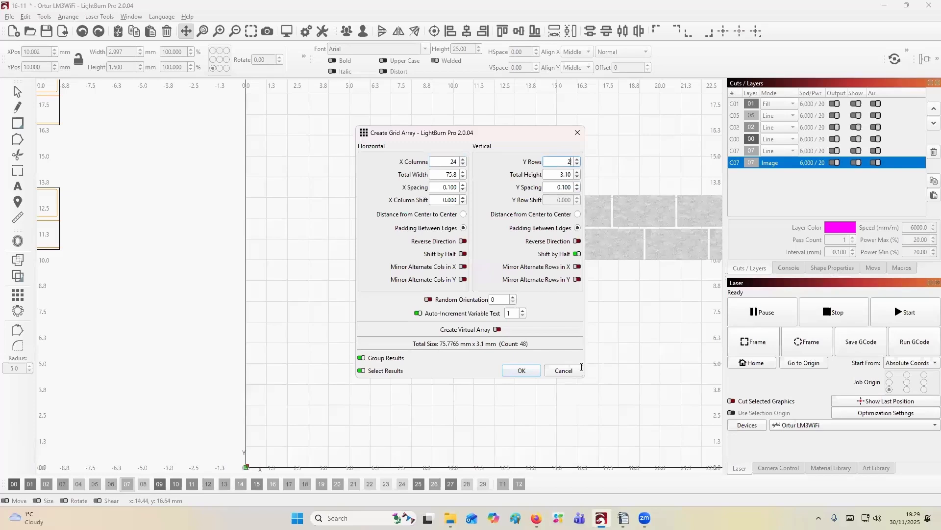
pyautogui.click(520, 371)
pyautogui.scroll(-2, 577, 299)
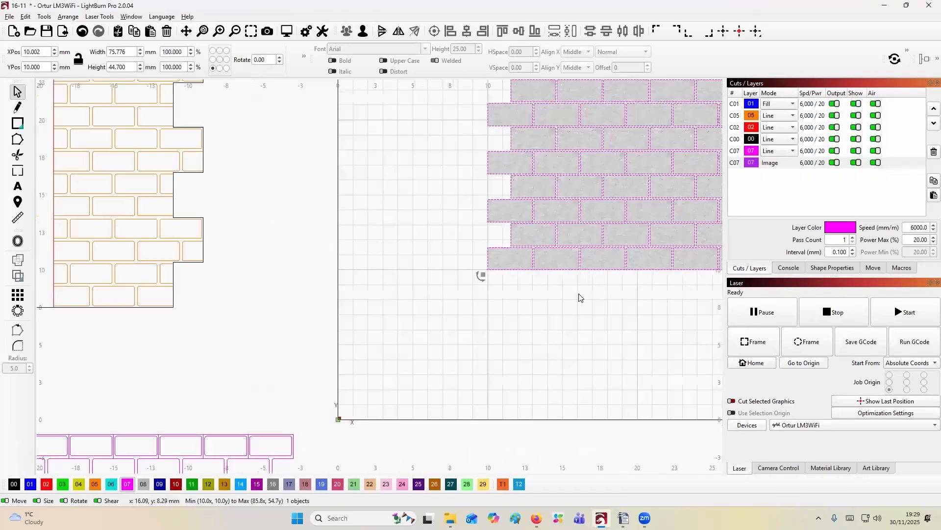
pyautogui.scroll(-5, 603, 318)
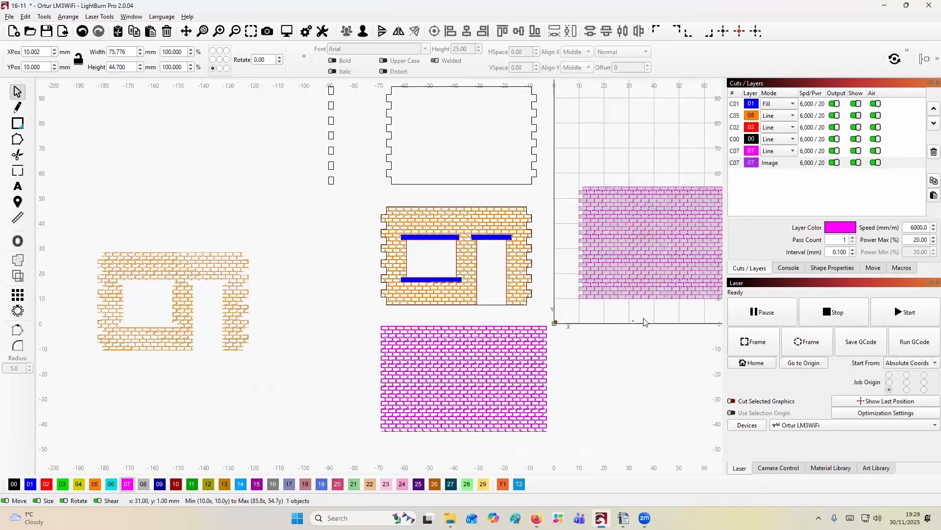
pyautogui.click(642, 321)
# Step: Convert the textured brick array to a bitmap at 254 DPI using the cut settings
pyautogui.moveTo(644, 347); pyautogui.dragTo(440, 371)
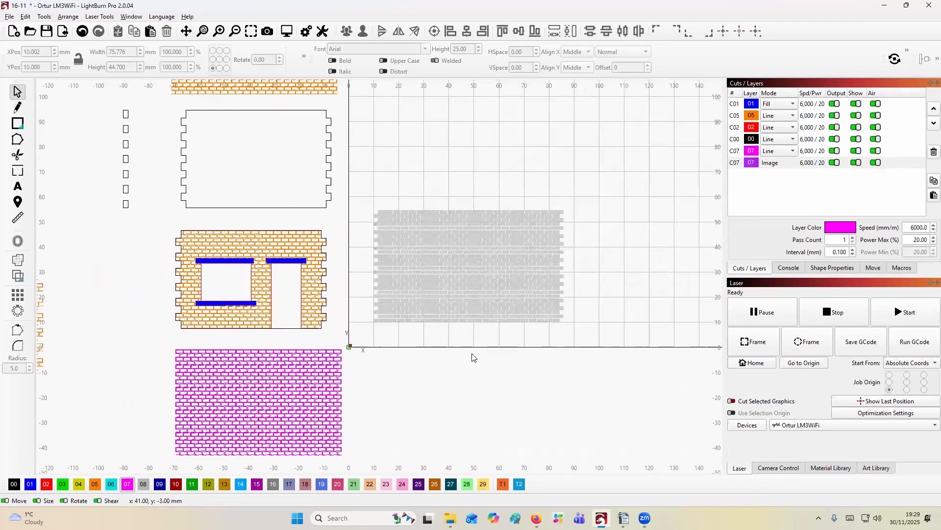
pyautogui.scroll(2, 478, 349)
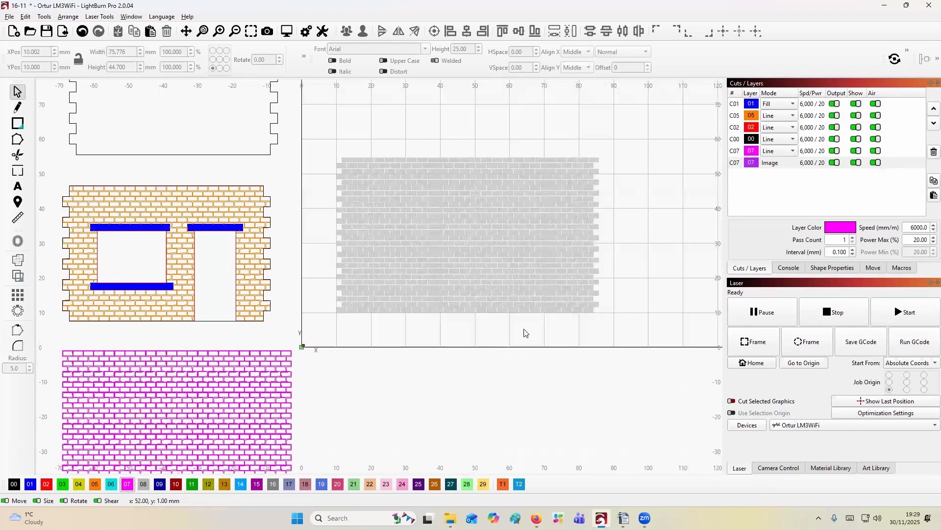
pyautogui.scroll(-1, 524, 333)
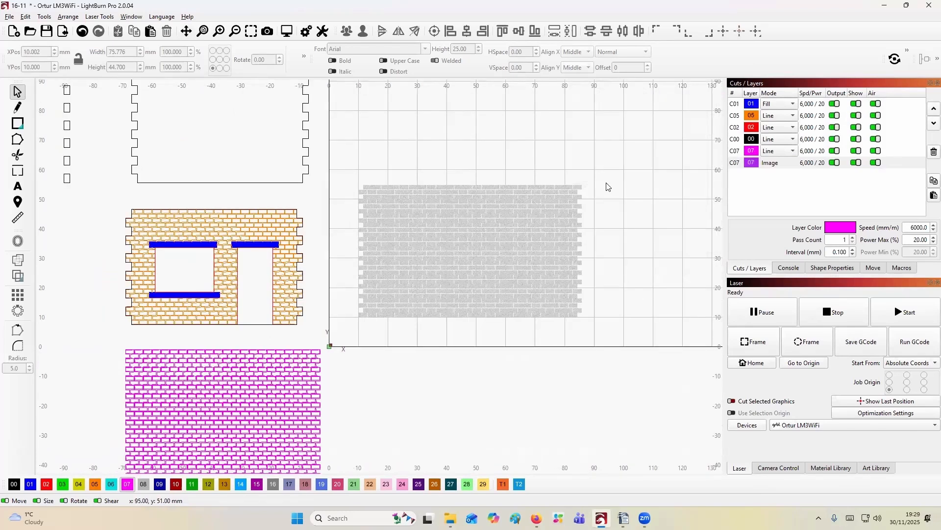
pyautogui.moveTo(600, 180); pyautogui.dragTo(324, 335)
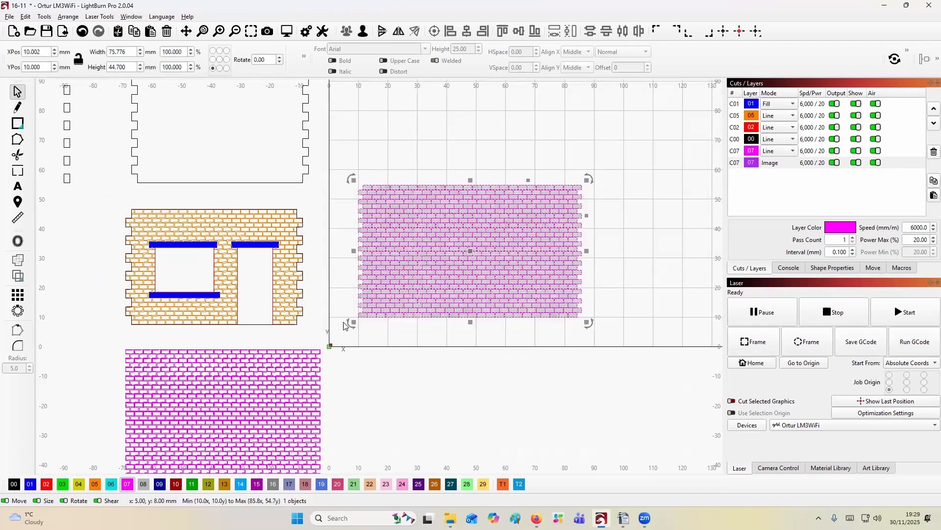
pyautogui.rightClick(425, 301)
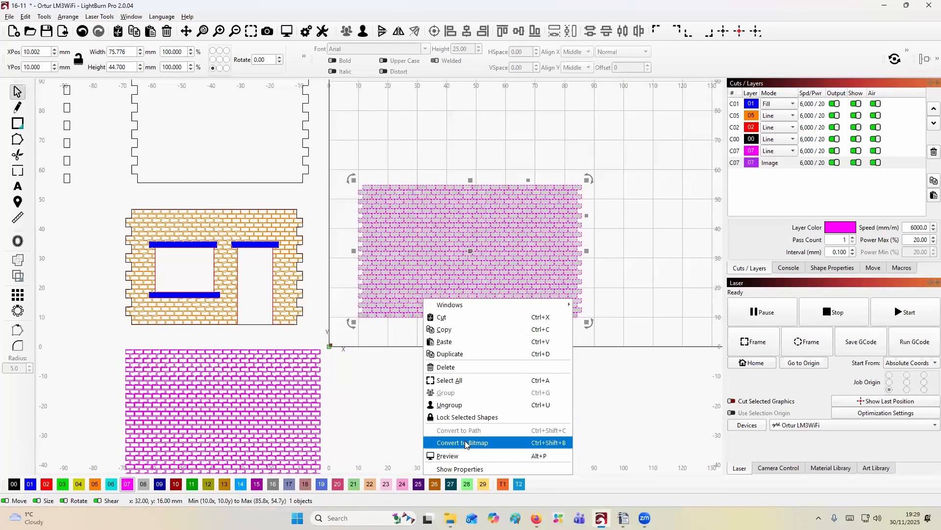
pyautogui.click(465, 442)
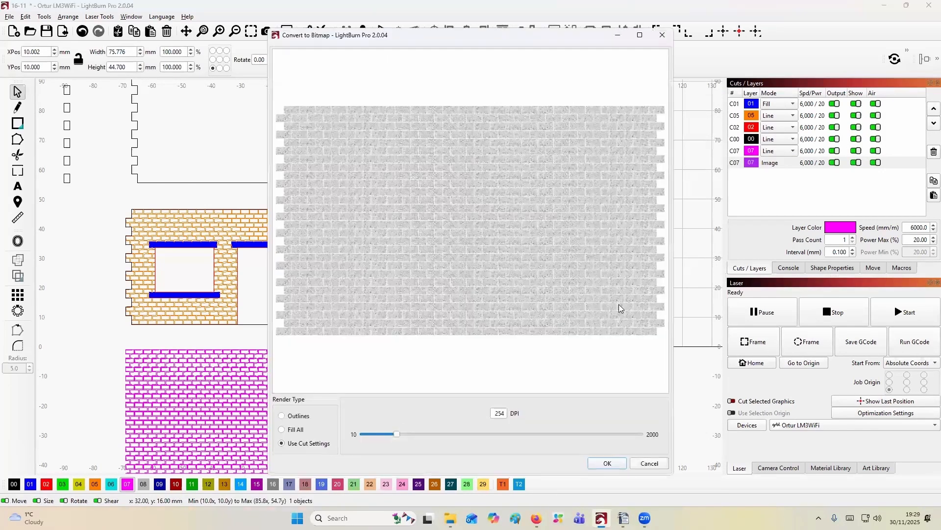
pyautogui.click(607, 464)
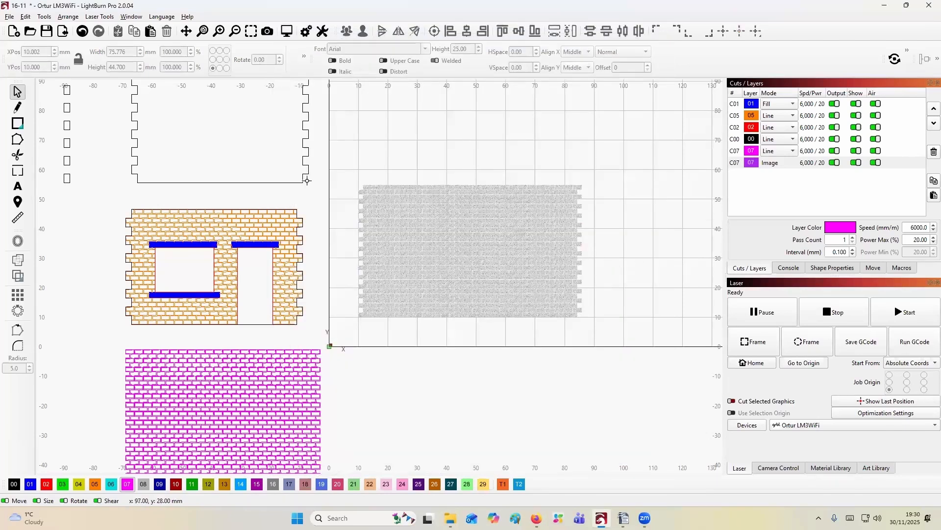
# Step: Position a brick pattern from the wall panel at X 10, Y 10 mm over the bitmap and assign it to black layer 00
pyautogui.click(226, 270)
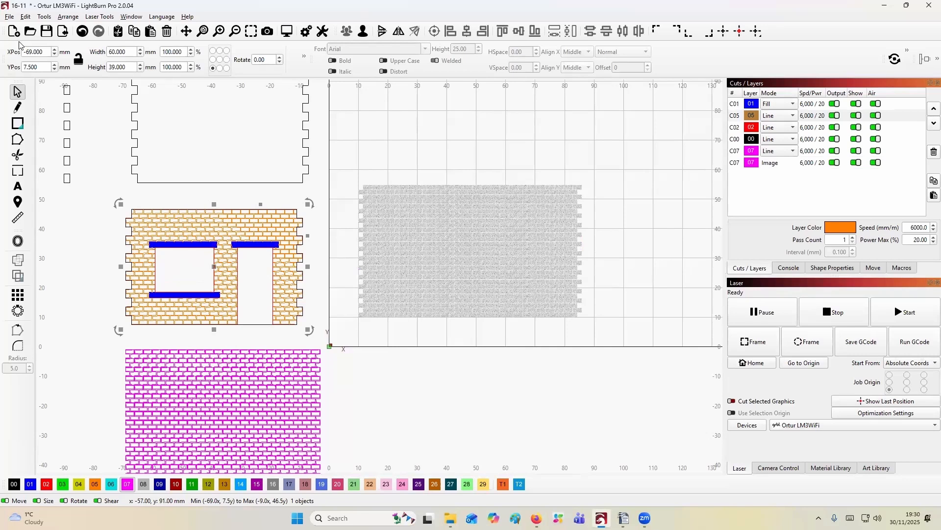
pyautogui.moveTo(44, 52); pyautogui.dragTo(11, 57)
pyautogui.write('10')
pyautogui.moveTo(43, 69); pyautogui.dragTo(12, 73)
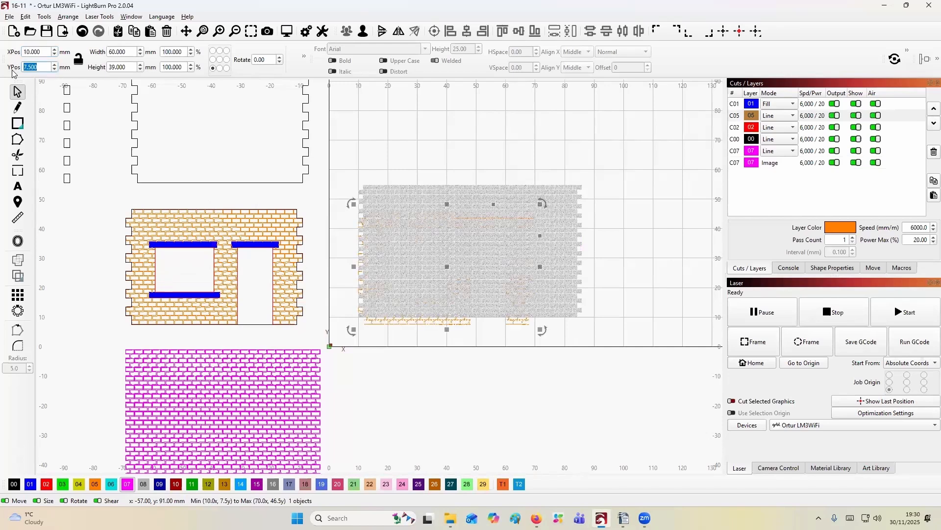
pyautogui.write('10')
pyautogui.press('Return')
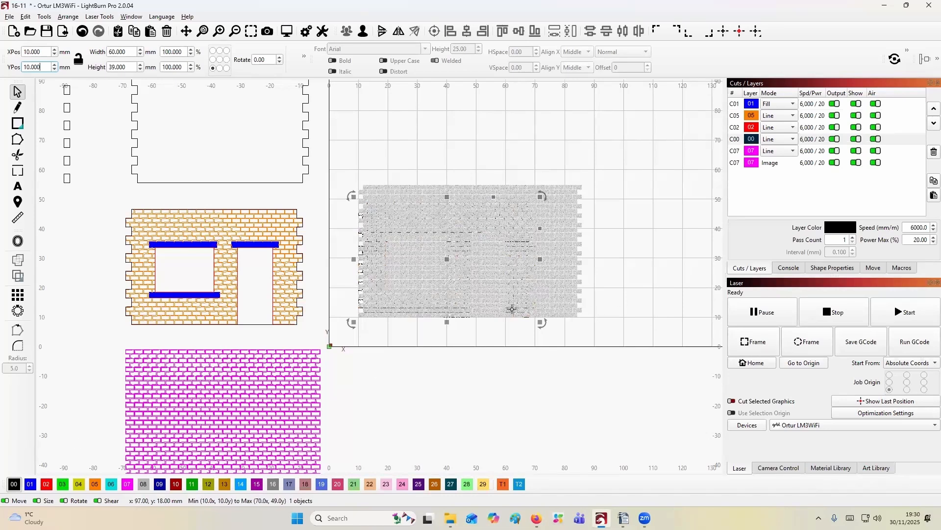
pyautogui.click(495, 330)
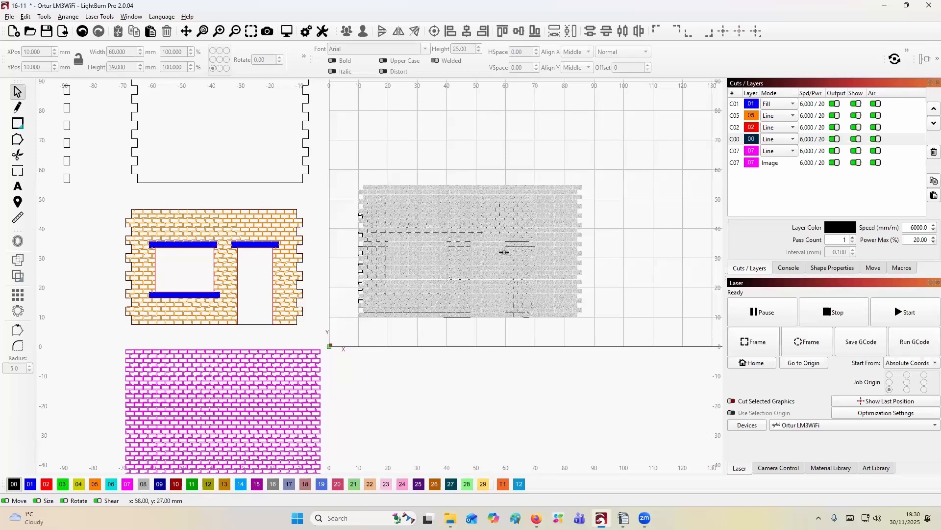
# Step: Set the brick bitmap's X position to 7.1 mm, keeping it beneath the black brick pattern
pyautogui.click(554, 261)
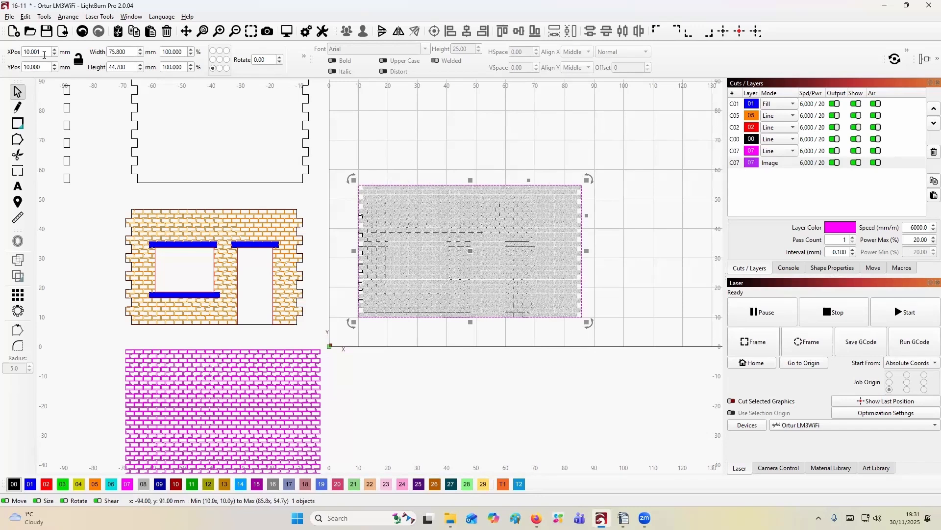
pyautogui.moveTo(42, 52); pyautogui.dragTo(13, 58)
pyautogui.write('7.1')
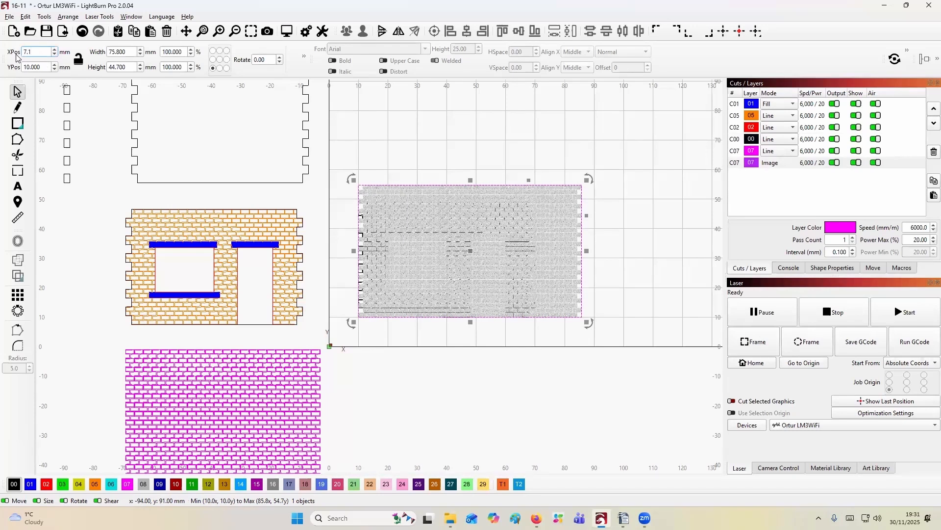
pyautogui.press('Return')
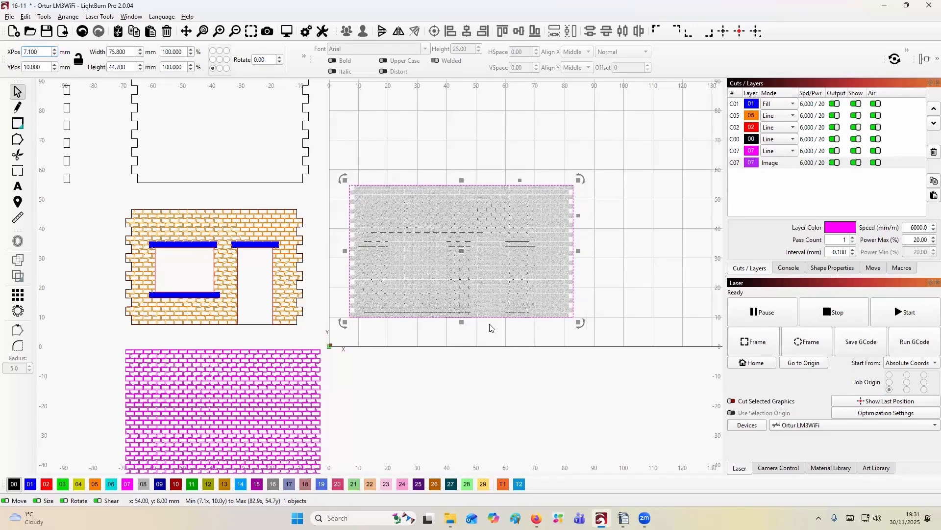
pyautogui.click(610, 183)
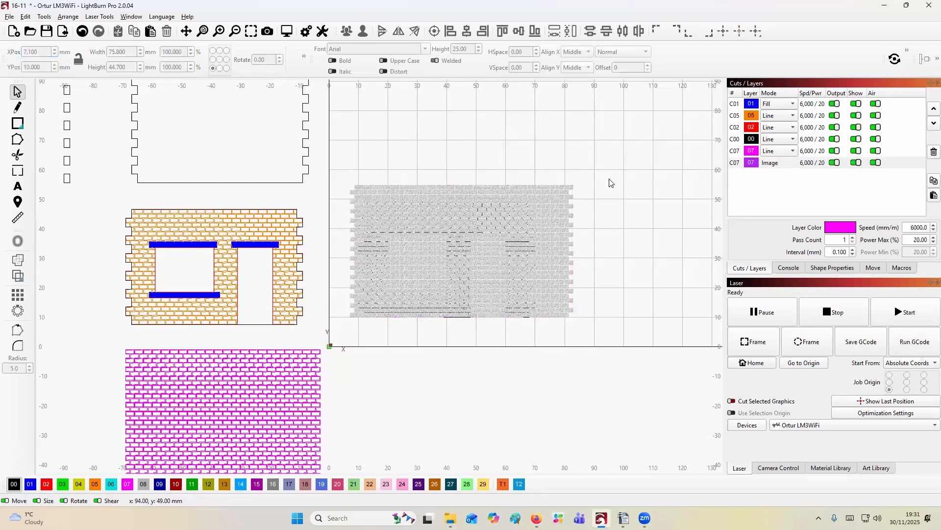
# Step: Apply the black brick pattern as a mask to the brick bitmap and flatten the image mask
pyautogui.moveTo(605, 191); pyautogui.dragTo(412, 352)
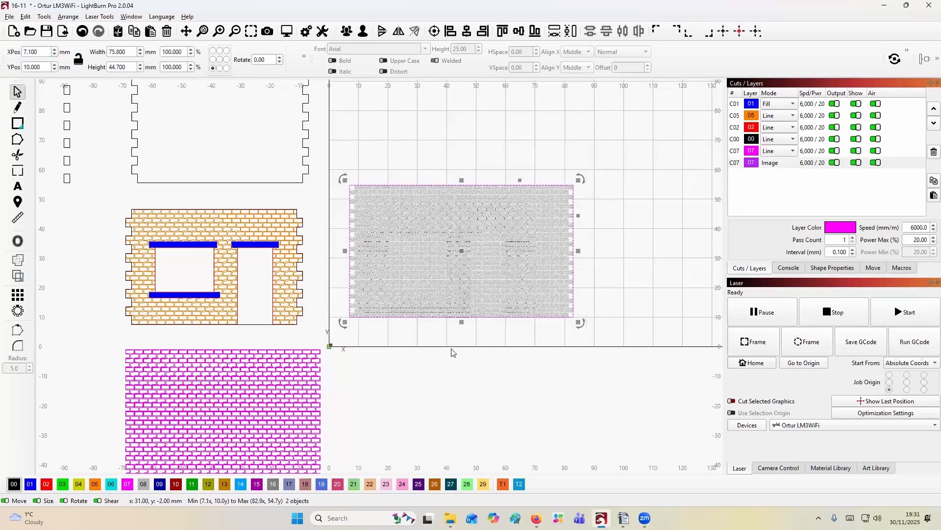
pyautogui.rightClick(489, 275)
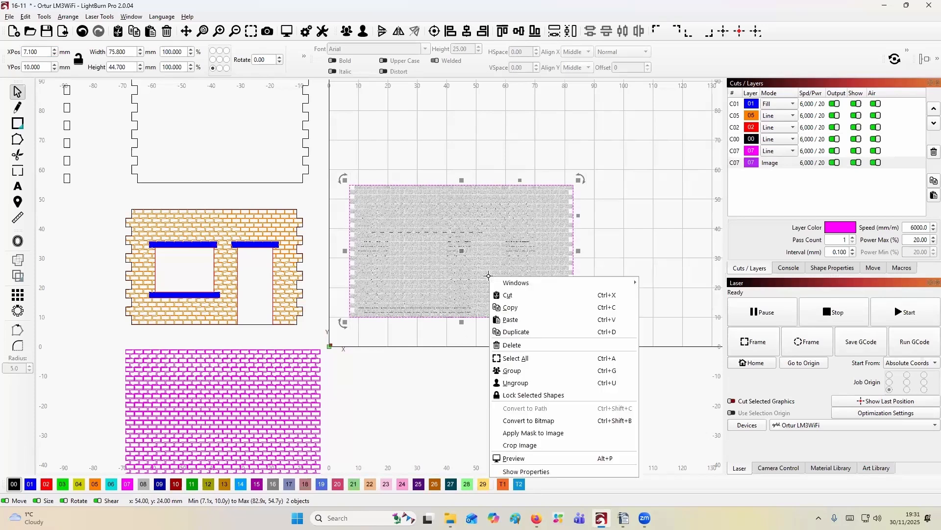
pyautogui.click(530, 432)
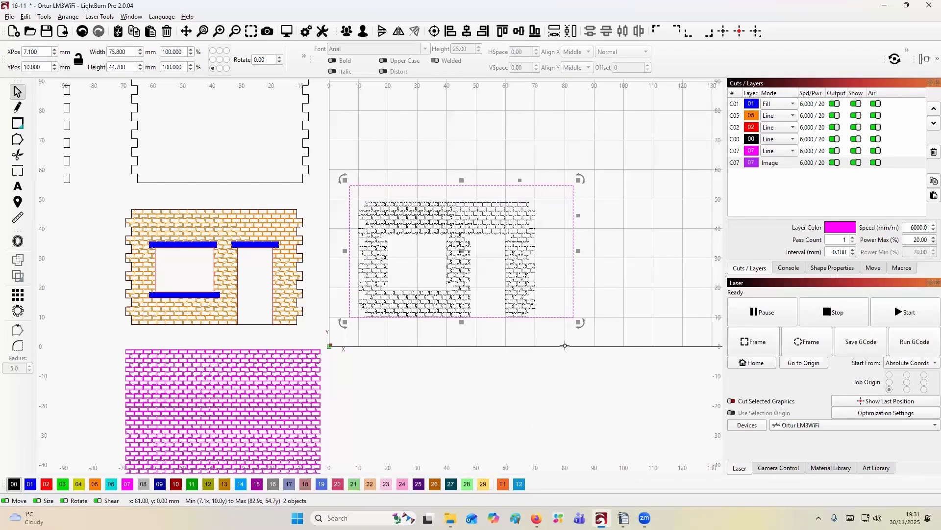
pyautogui.rightClick(424, 305)
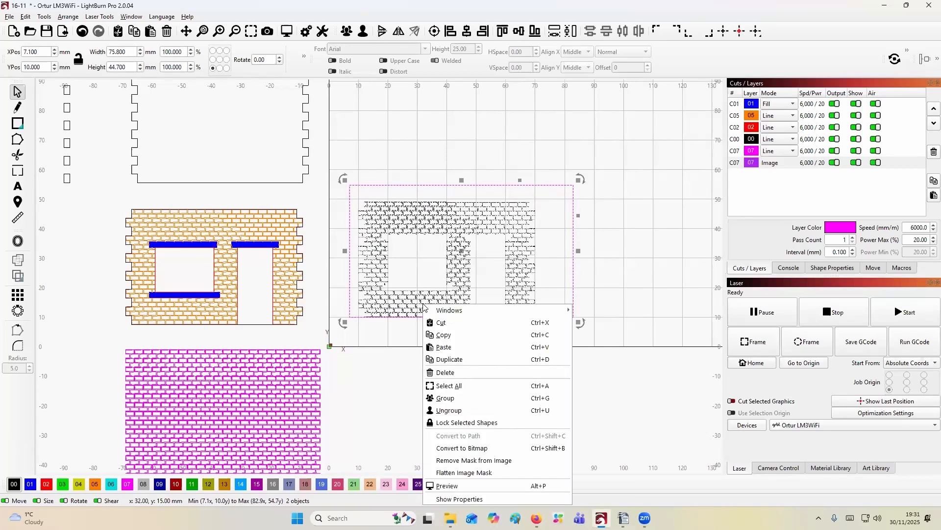
pyautogui.click(464, 472)
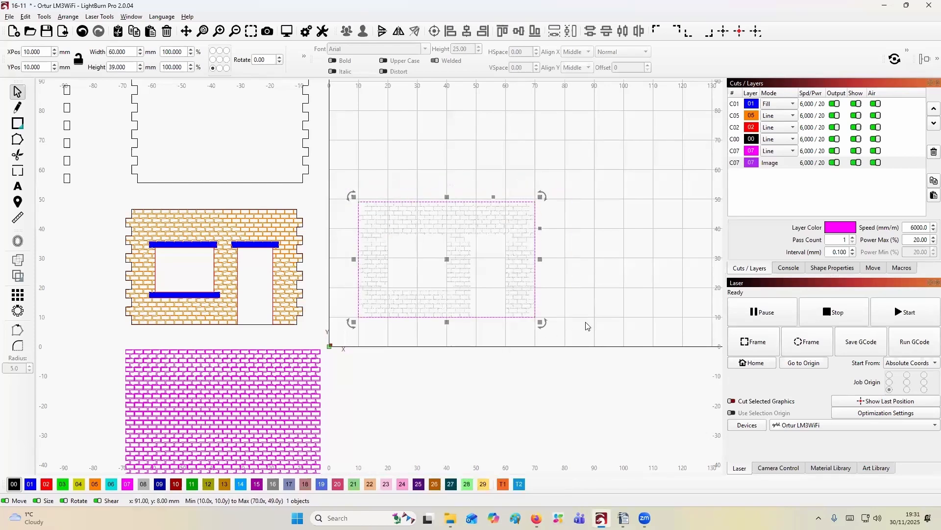
pyautogui.click(559, 307)
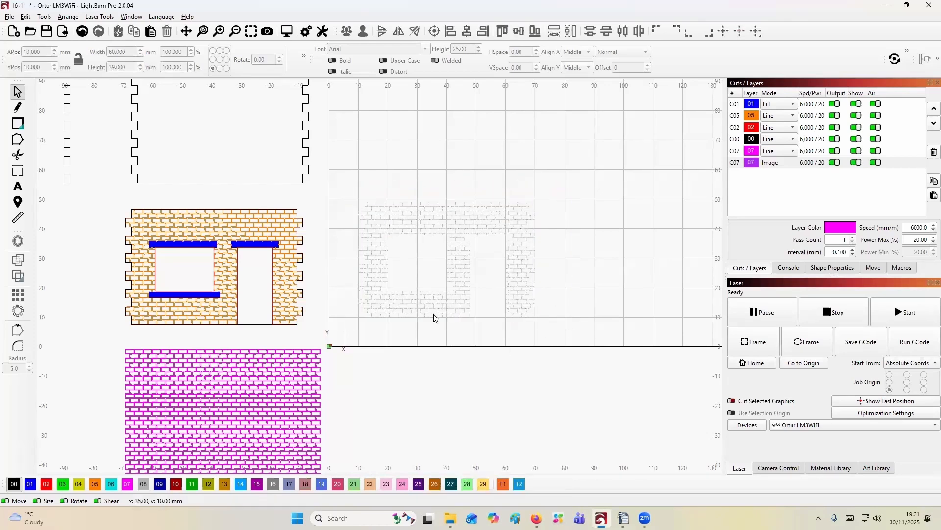
# Step: Assign the flattened wall texture image to dark blue layer 09
pyautogui.click(438, 311)
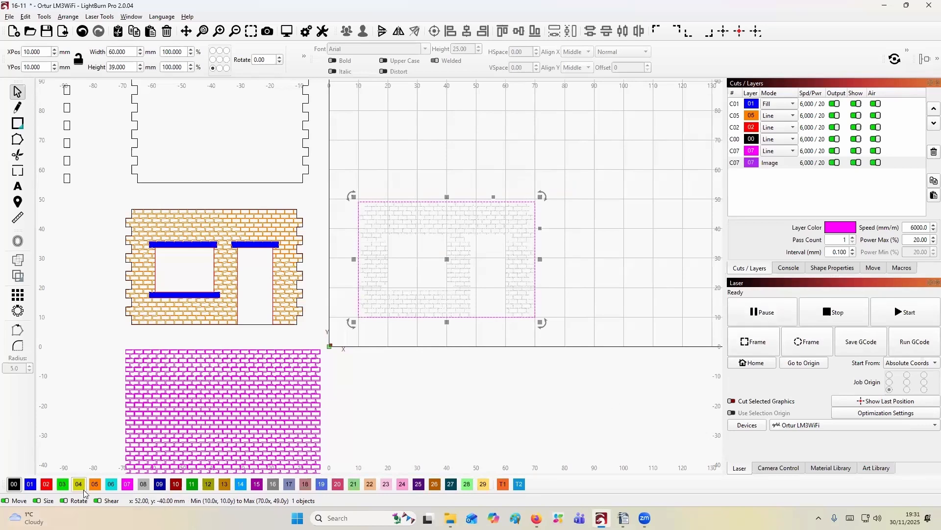
pyautogui.click(160, 486)
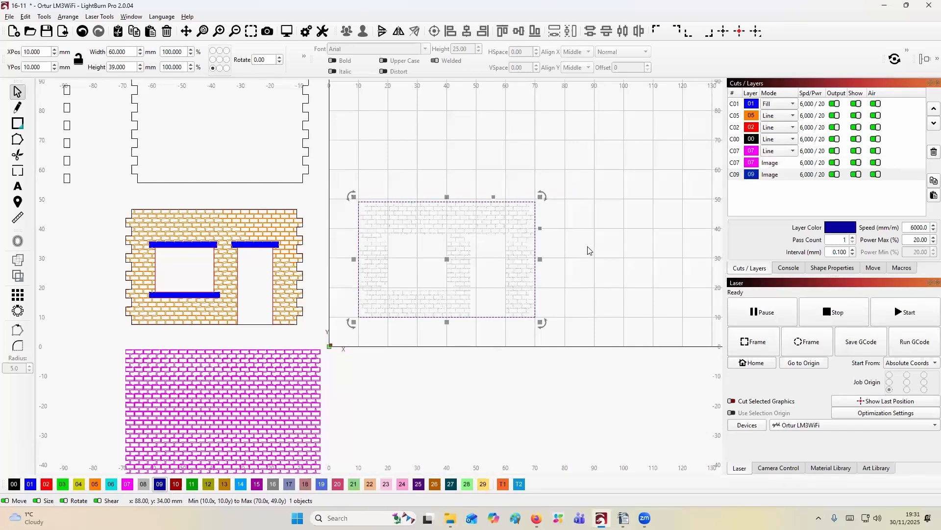
pyautogui.scroll(-2, 589, 250)
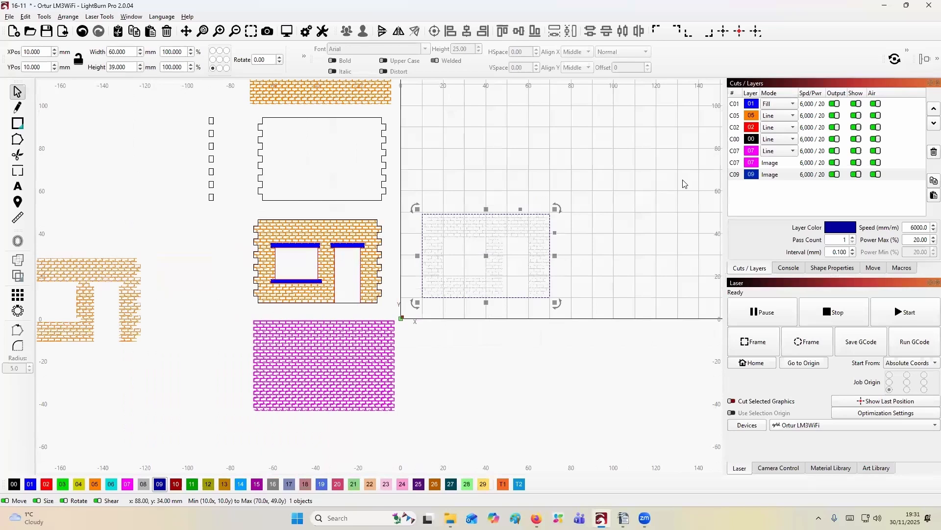
# Step: Turn off both display and output for the magenta 07 image layer
pyautogui.click(752, 165)
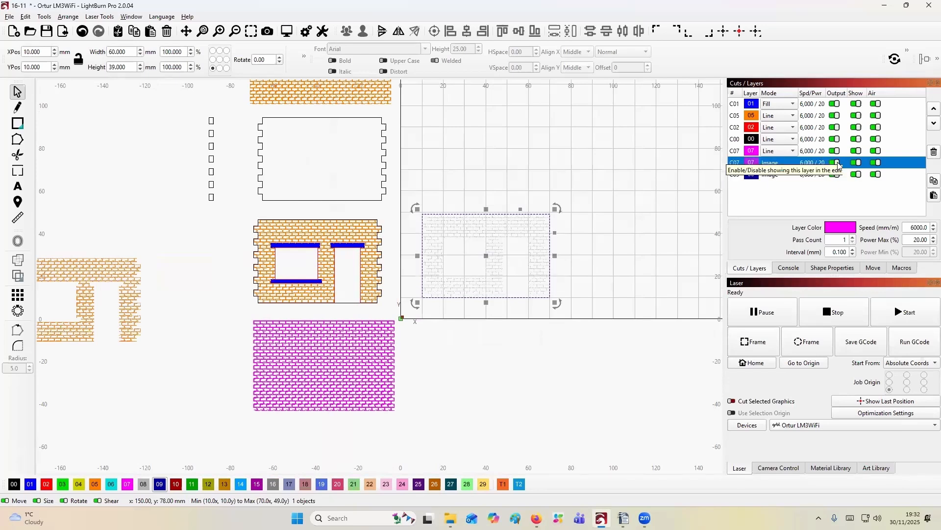
pyautogui.click(857, 163)
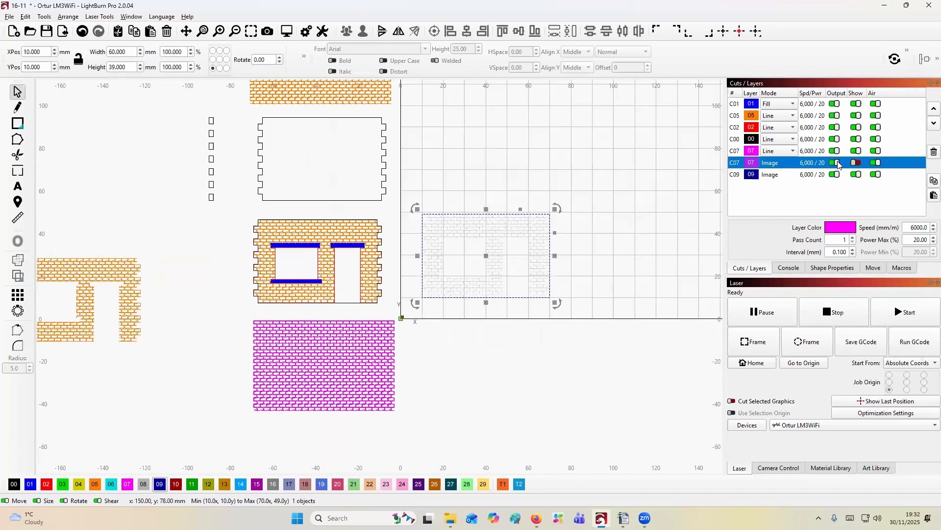
pyautogui.click(836, 163)
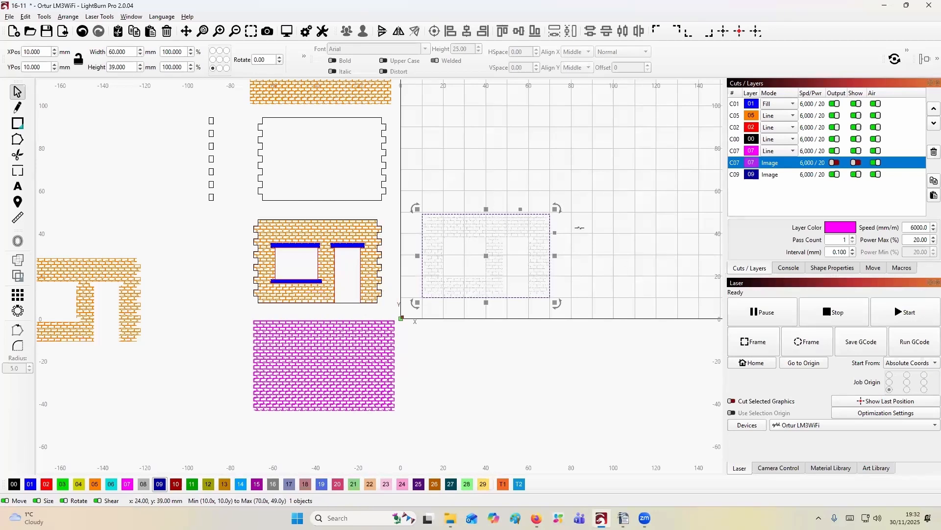
pyautogui.press('Escape')
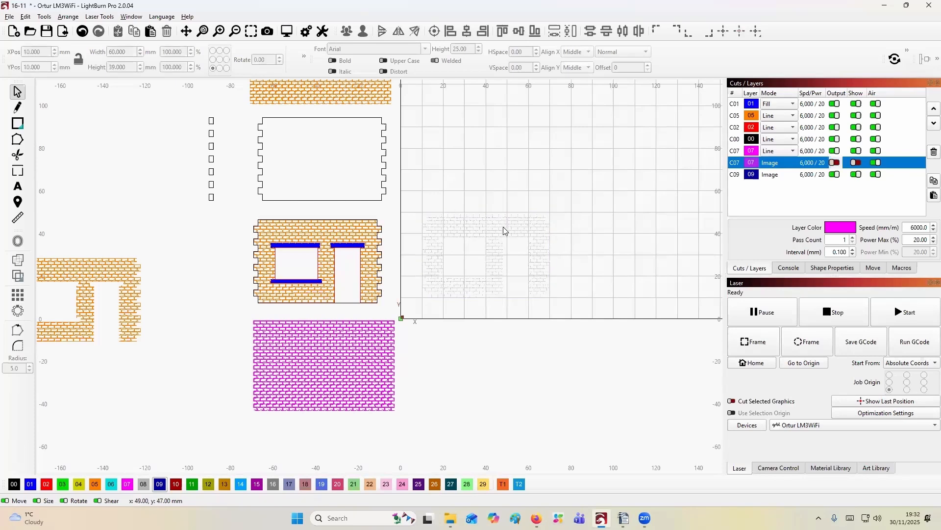
# Step: Shift the wall texture image to about X 9.1, Y 8.4 mm and place layer 09 directly after orange layer 05 in the cut order
pyautogui.click(506, 248)
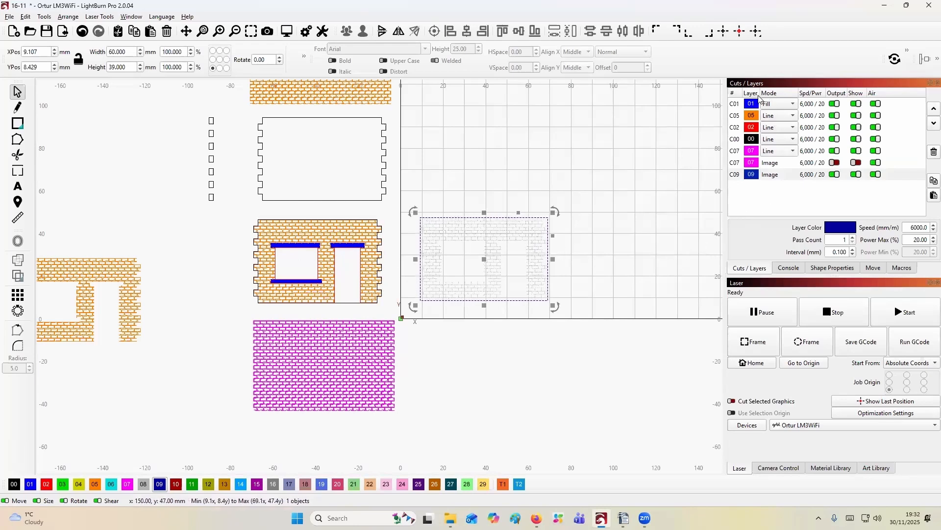
pyautogui.click(755, 177)
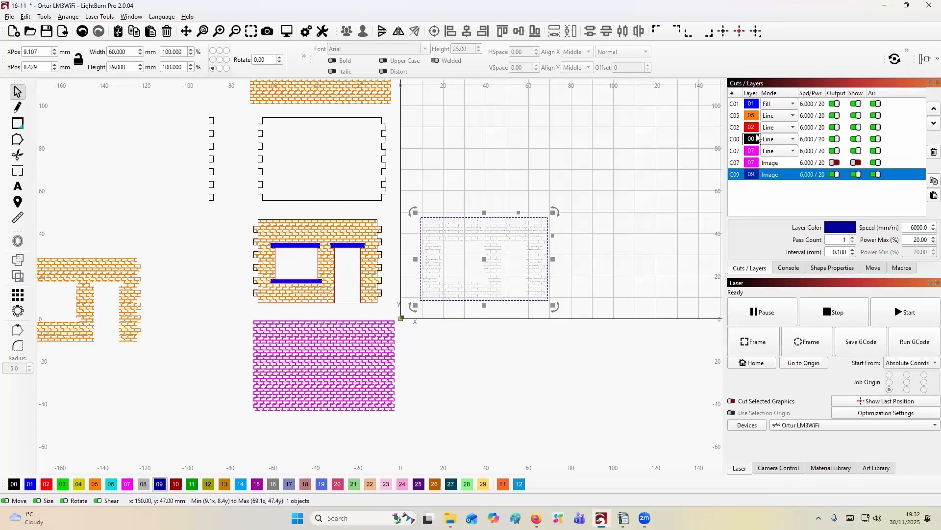
pyautogui.moveTo(759, 127); pyautogui.dragTo(759, 127)
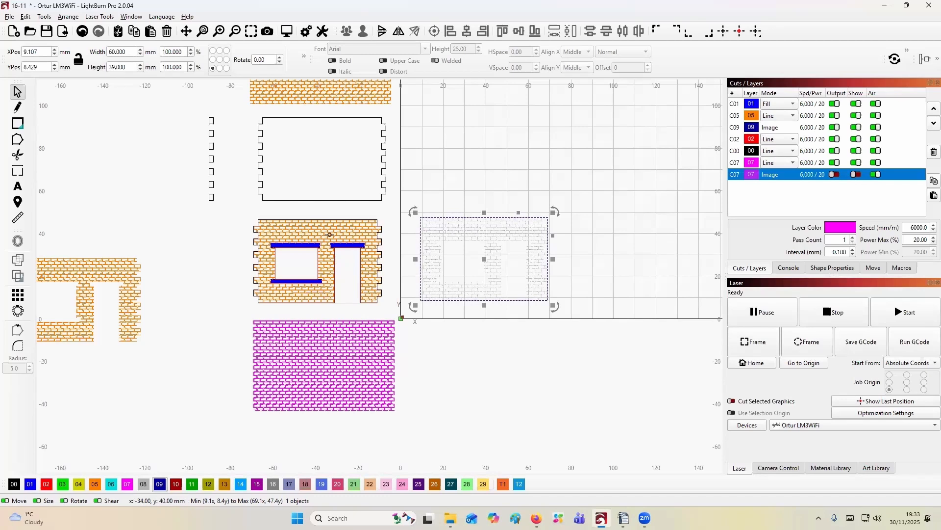
# Step: Position the wall panel's uppermost orange brick pattern at X 10, Y 10 mm, over the texture image
pyautogui.click(330, 235)
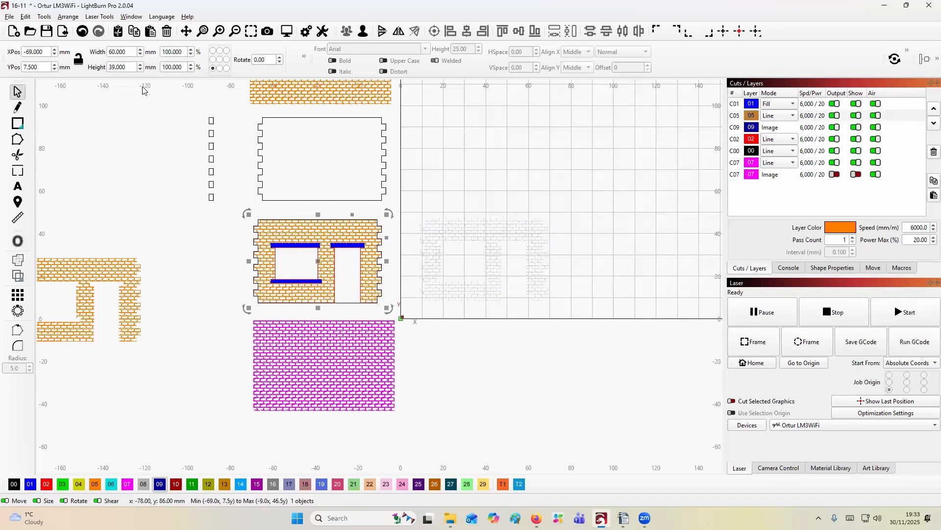
pyautogui.doubleClick(47, 53)
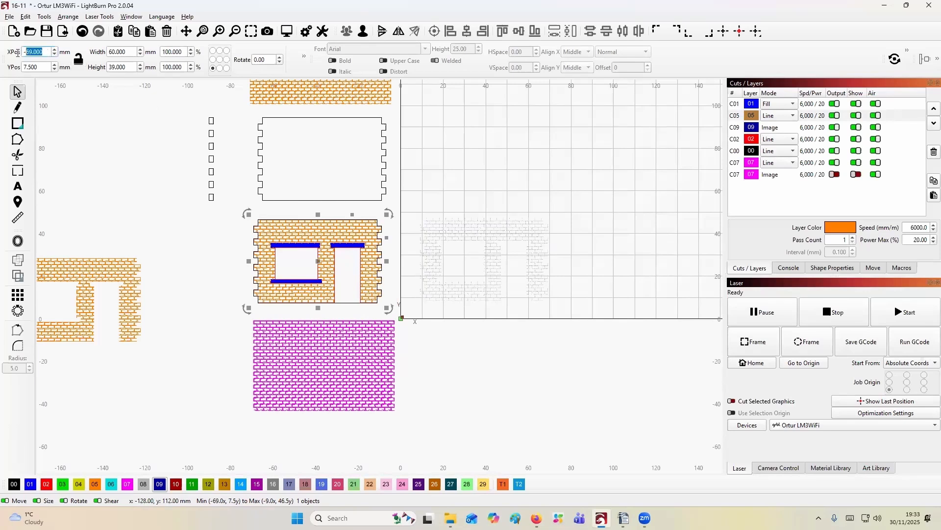
pyautogui.write('10')
pyautogui.press('Tab')
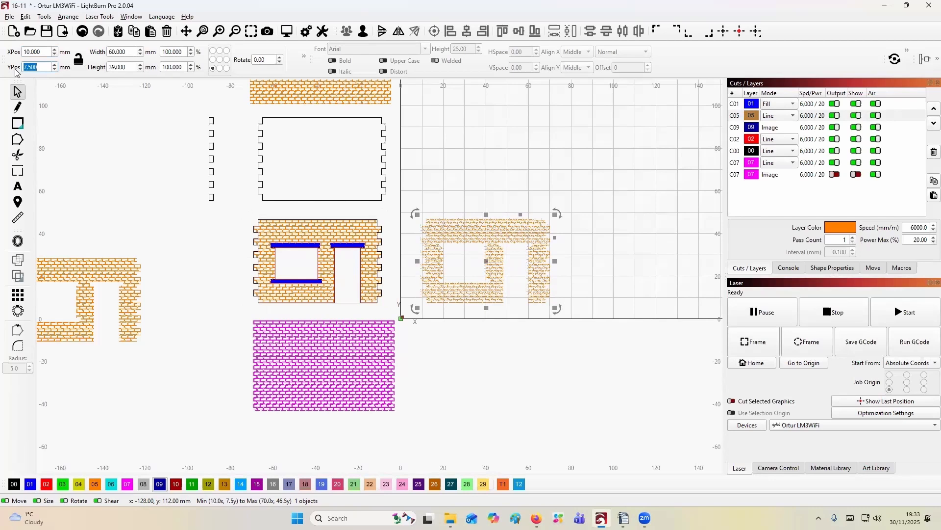
pyautogui.write('10')
pyautogui.press('Return')
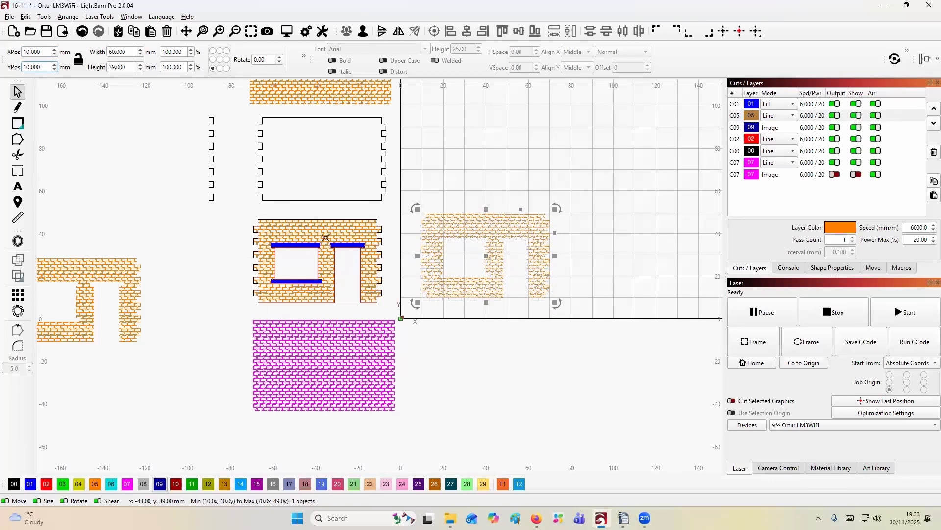
# Step: Select the remaining wall panel parts, including outline, openings and blue lintels, and position them together at X 10, Y 10 mm
pyautogui.click(323, 237)
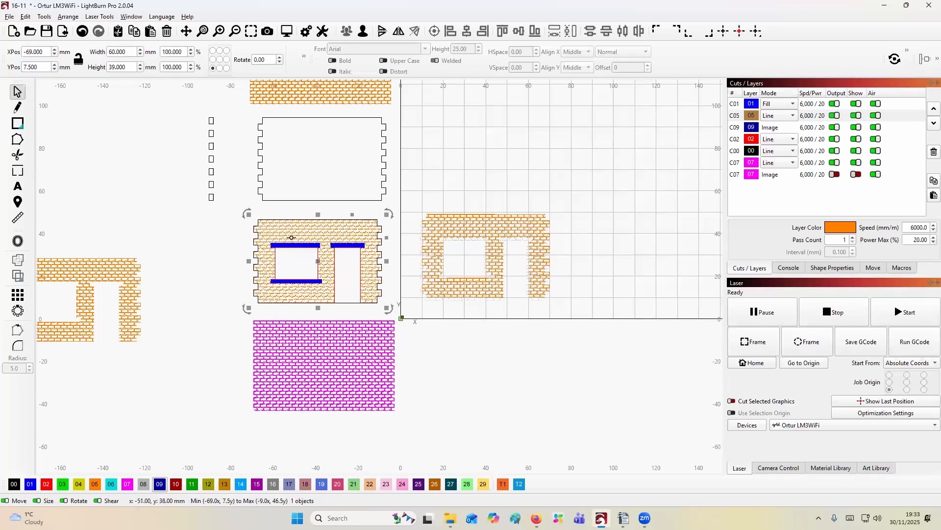
pyautogui.click(217, 226)
pyautogui.moveTo(394, 210); pyautogui.dragTo(214, 300)
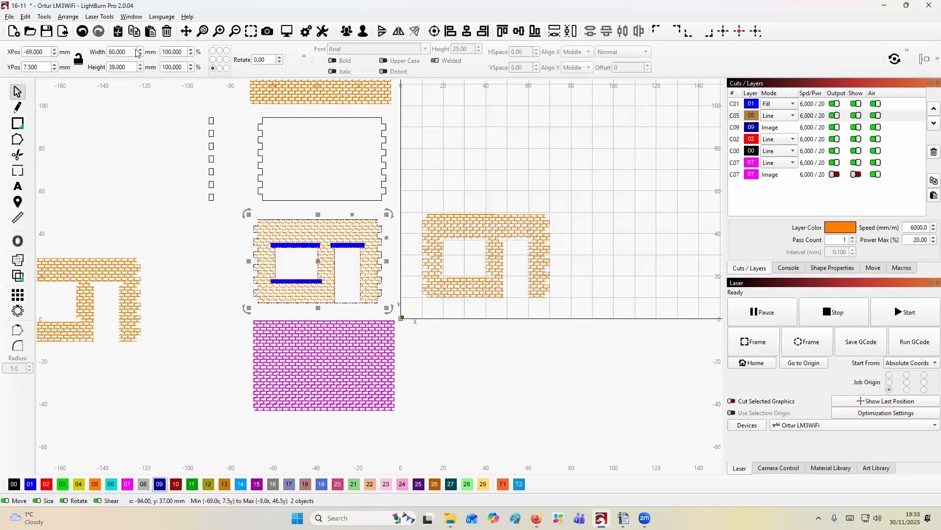
pyautogui.tripleClick(45, 52)
pyautogui.write('10')
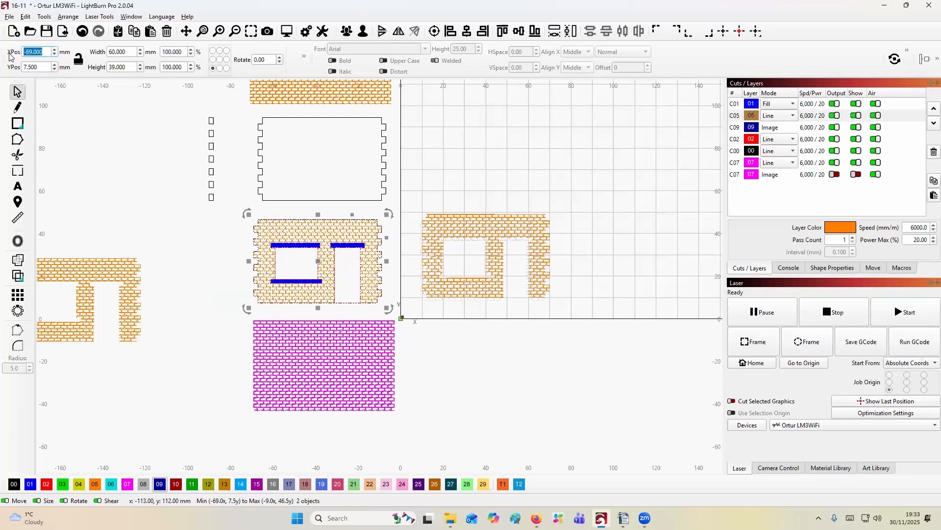
pyautogui.click(29, 68)
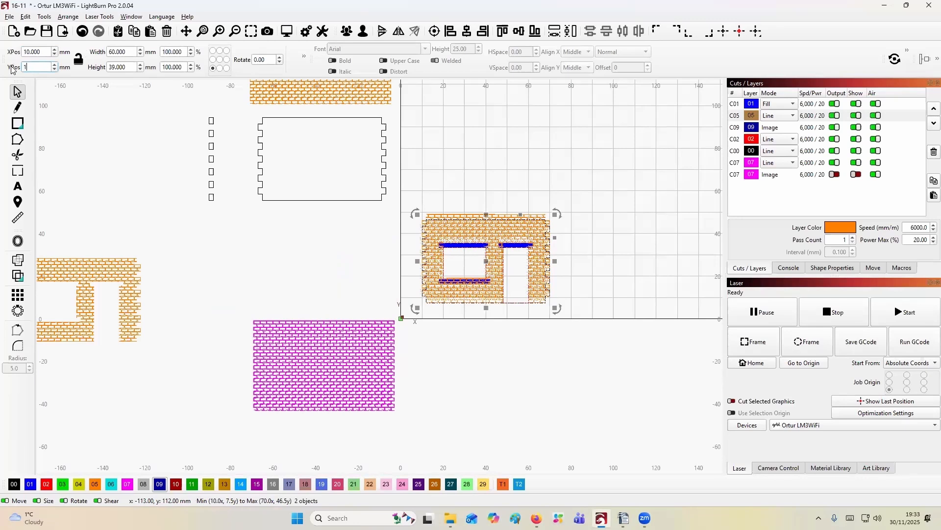
pyautogui.press('Return')
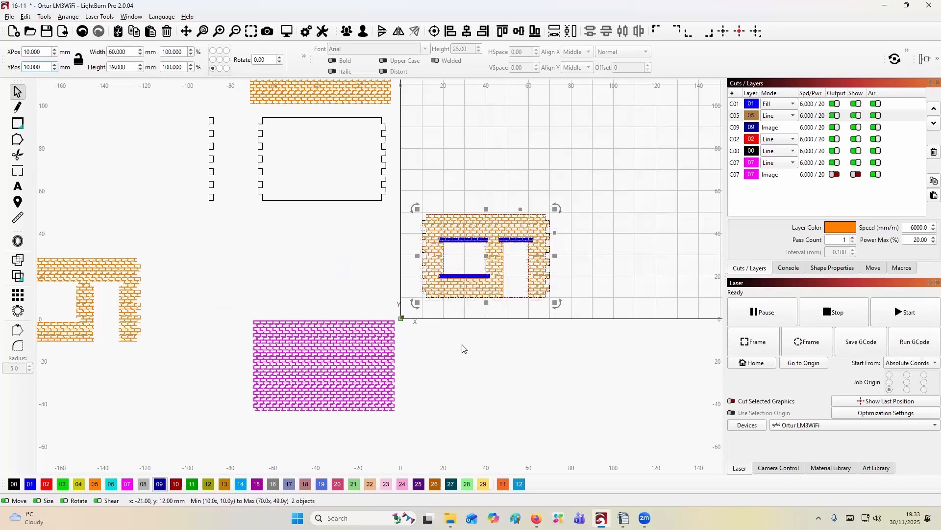